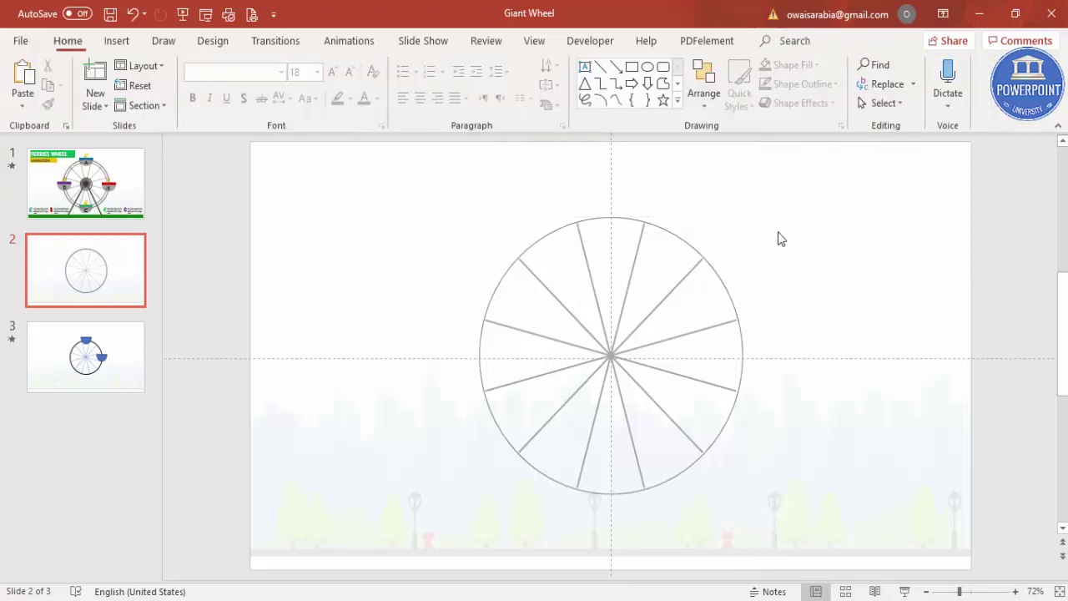
# - Duplicate the wheel circle, shrink the copy, and centre it horizontally and vertically
pyautogui.click(545, 239)
pyautogui.hotkey('ctrl', 'd')
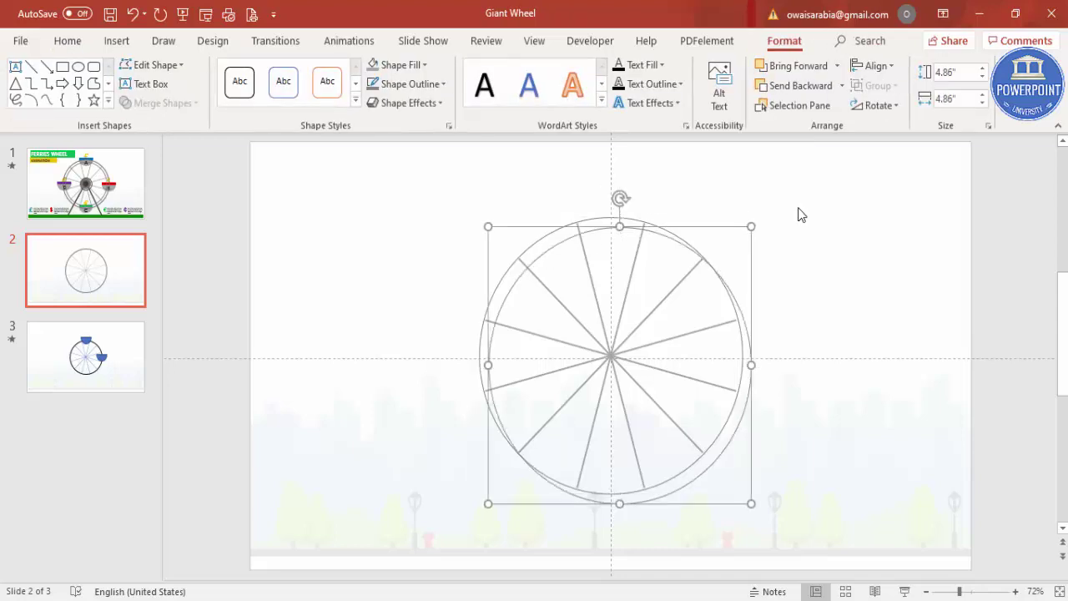
pyautogui.moveTo(488, 227); pyautogui.dragTo(524, 257)
pyautogui.click(874, 67)
pyautogui.click(892, 105)
pyautogui.click(876, 67)
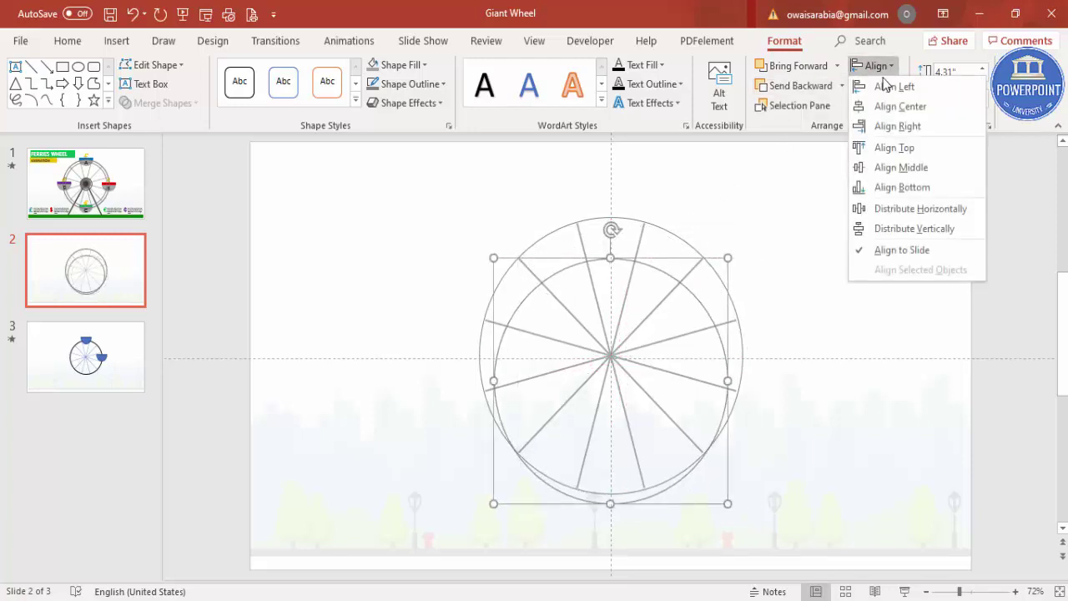
pyautogui.click(914, 166)
# - Give the inner circle an 8.5 pt outline width in Format Shape
pyautogui.rightClick(687, 266)
pyautogui.click(771, 553)
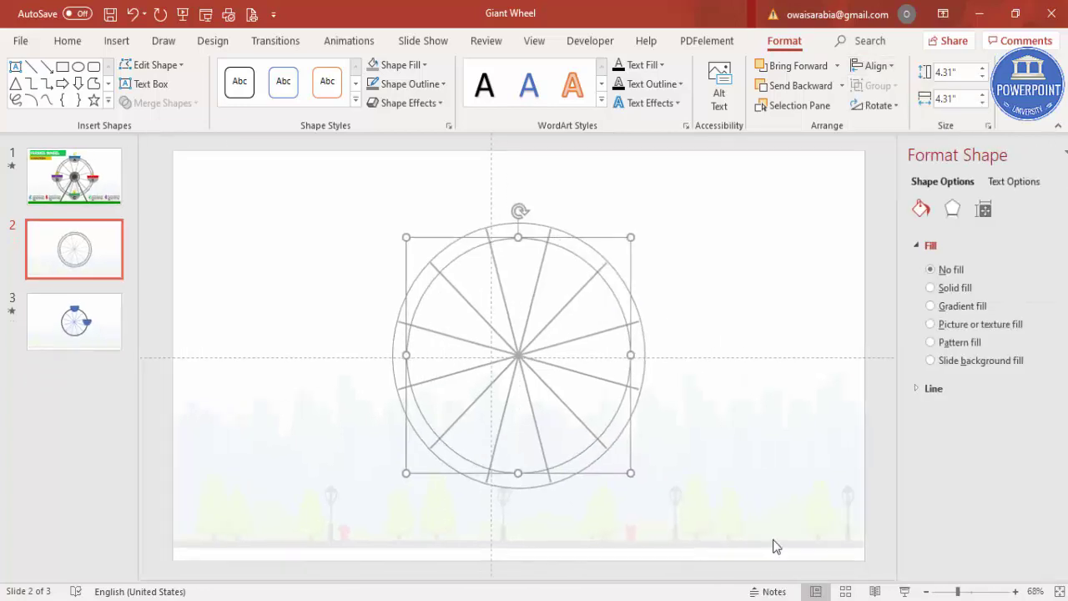
pyautogui.click(868, 388)
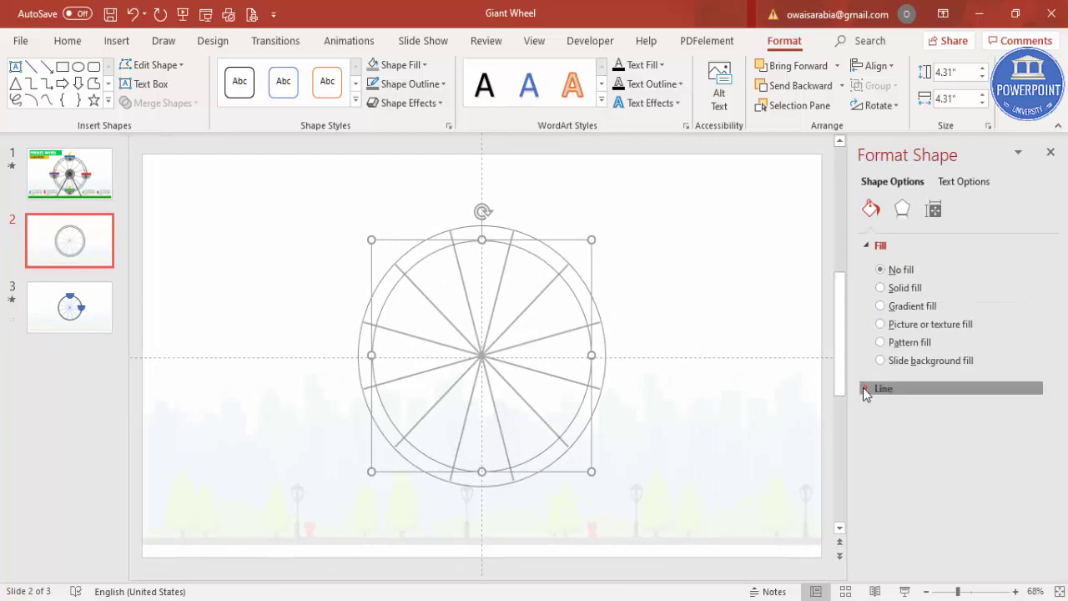
pyautogui.scroll(-1, 1053, 414)
pyautogui.scroll(-3, 1054, 415)
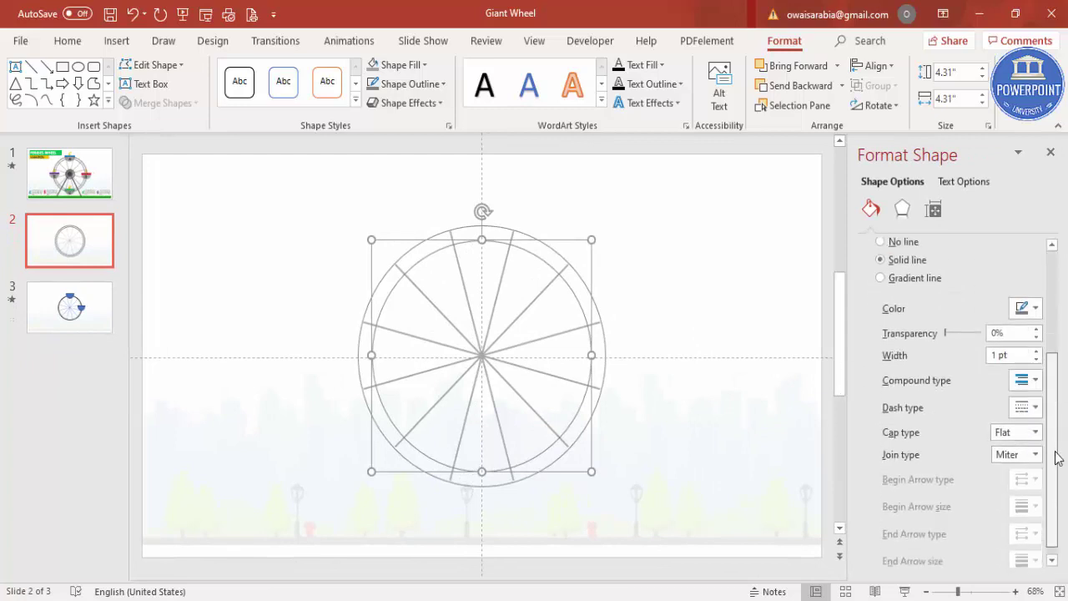
pyautogui.click(1021, 385)
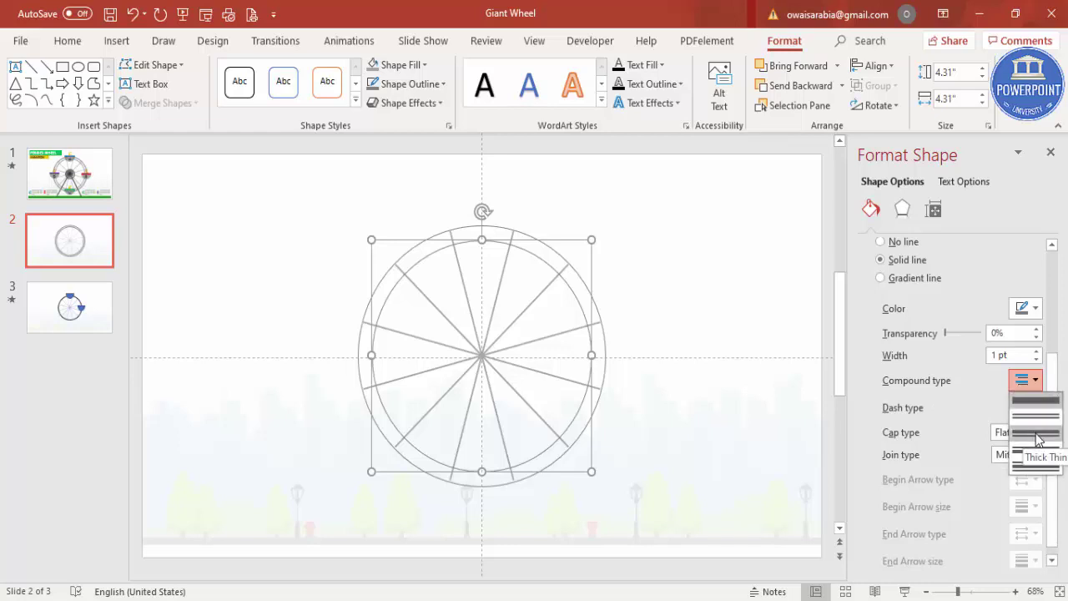
pyautogui.click(1036, 433)
pyautogui.click(1036, 351)
pyautogui.moveTo(1037, 352); pyautogui.dragTo(1037, 353)
pyautogui.click(1037, 352)
pyautogui.click(1037, 352)
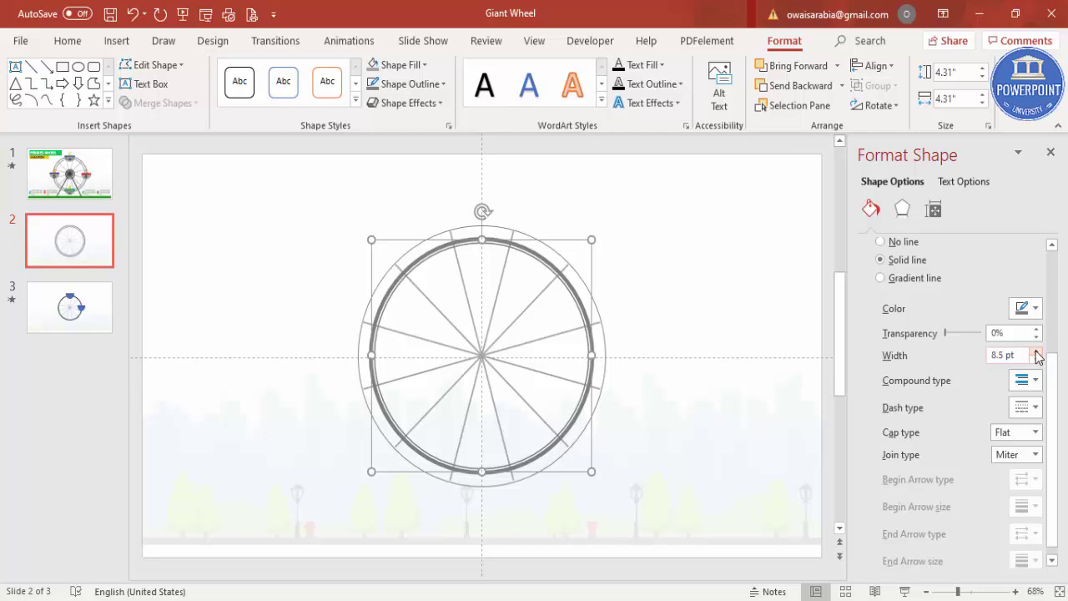
pyautogui.click(659, 285)
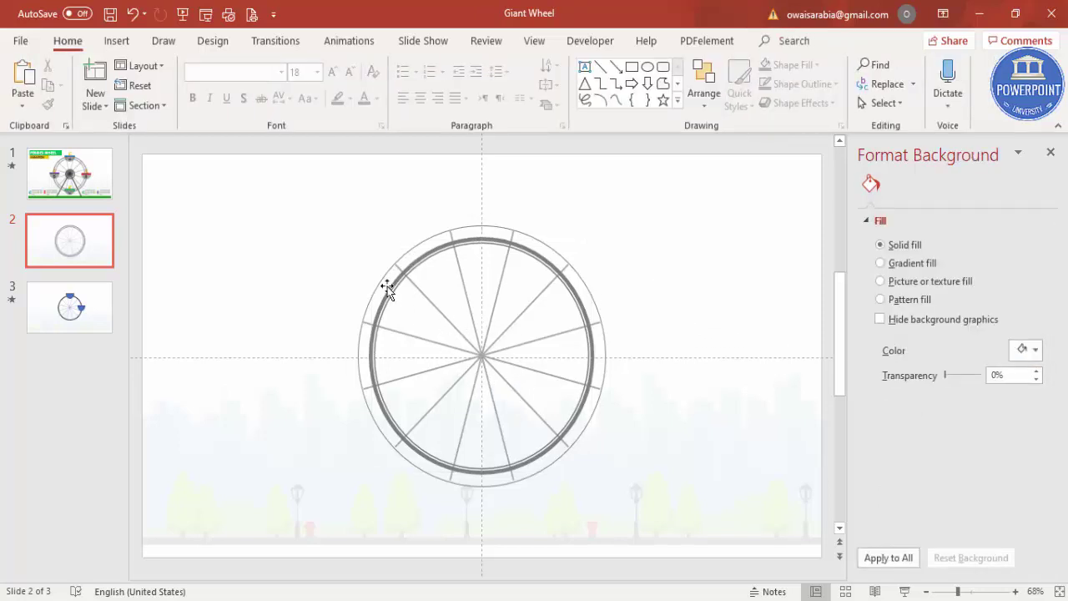
# - Resize a circle to 1.65" and centre it on the wheel
pyautogui.click(468, 233)
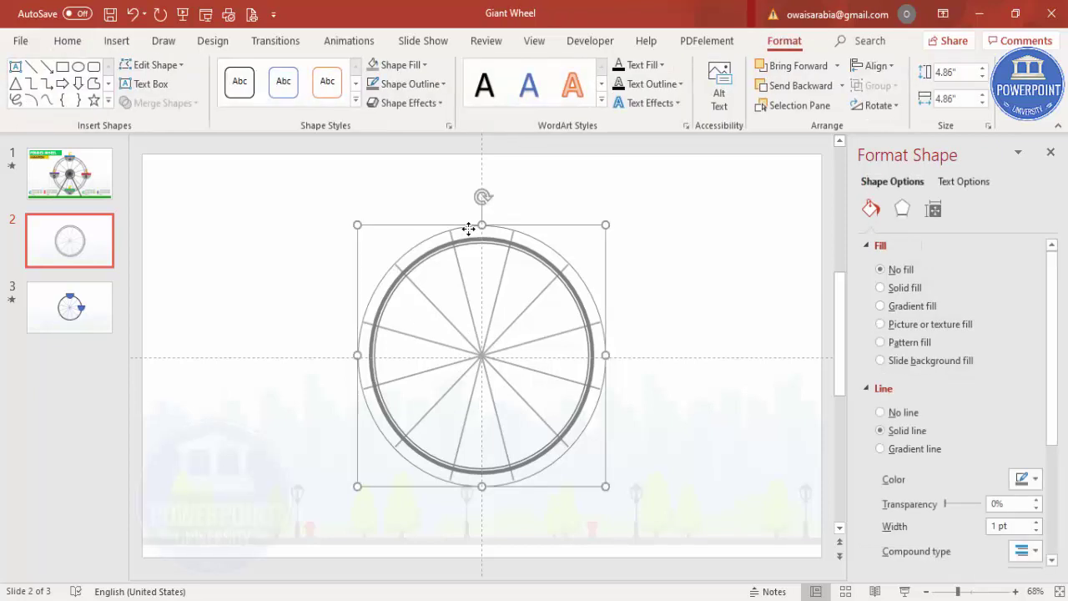
pyautogui.moveTo(365, 233); pyautogui.dragTo(529, 456)
pyautogui.click(876, 65)
pyautogui.click(893, 100)
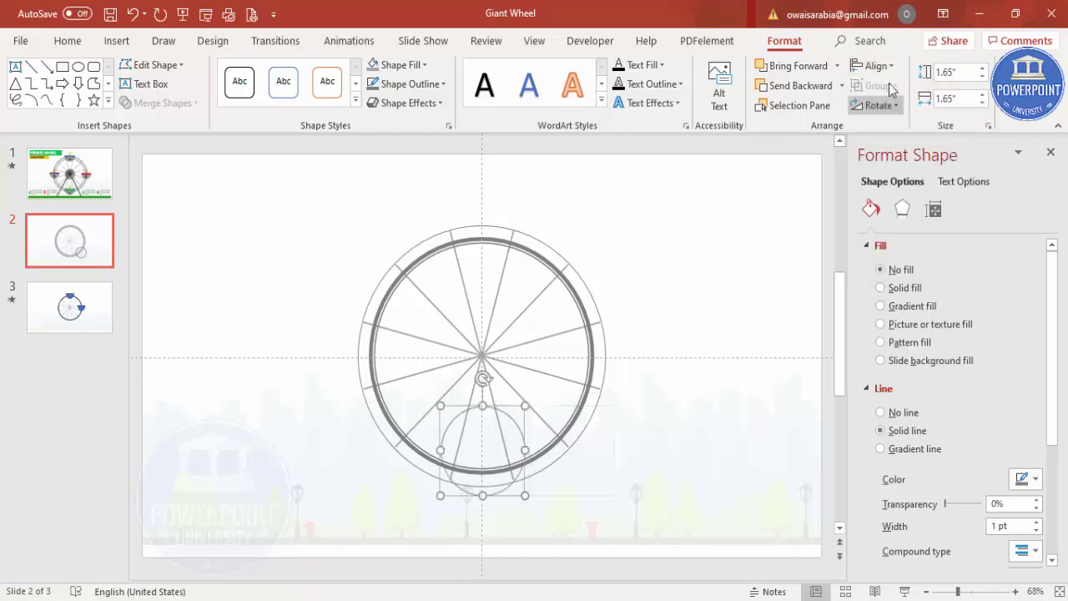
pyautogui.click(875, 65)
pyautogui.click(882, 168)
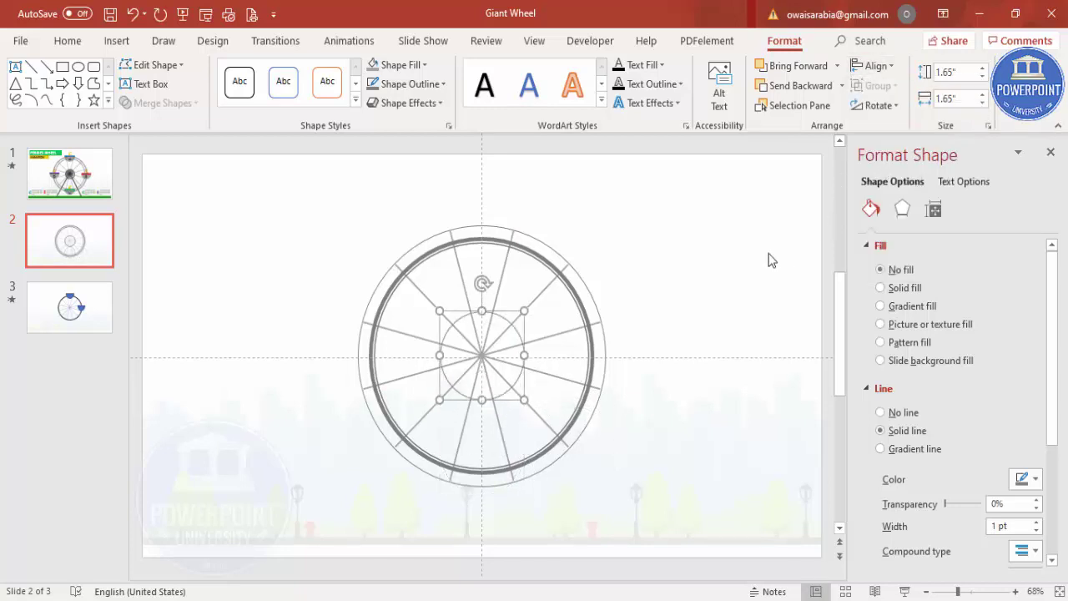
# - Add a 1.27" light gray, outline-free disc centred on the wheel
pyautogui.hotkey('ctrl', 'd')
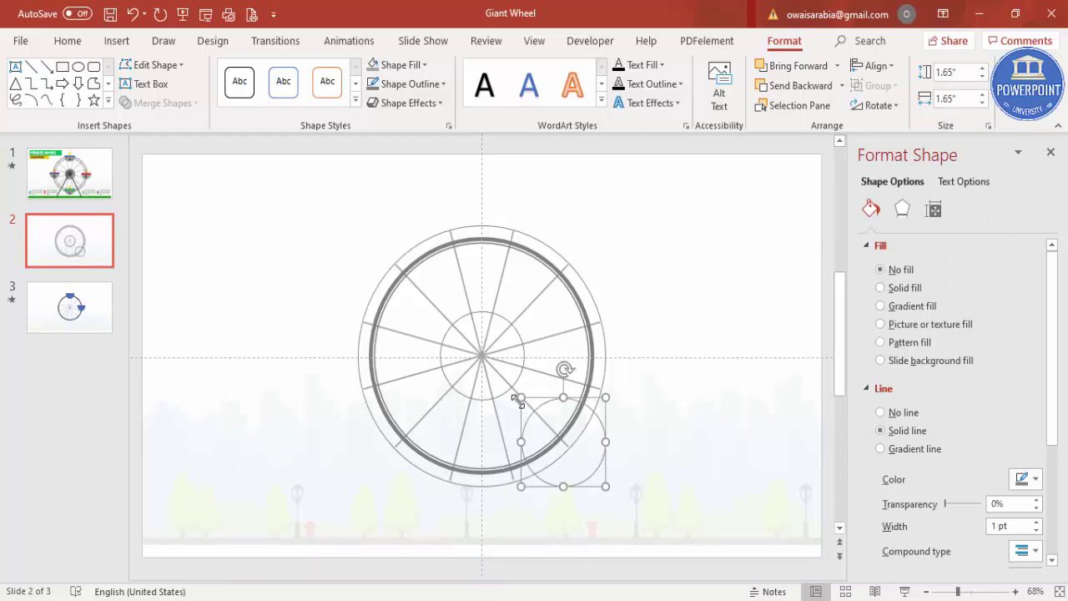
pyautogui.moveTo(520, 398); pyautogui.dragTo(556, 422)
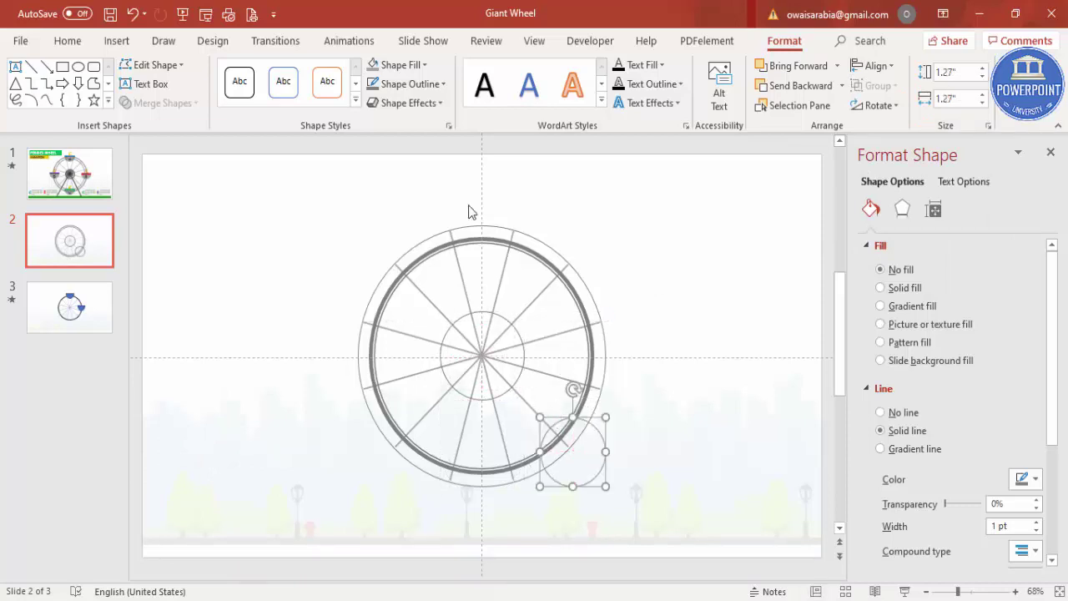
pyautogui.click(388, 66)
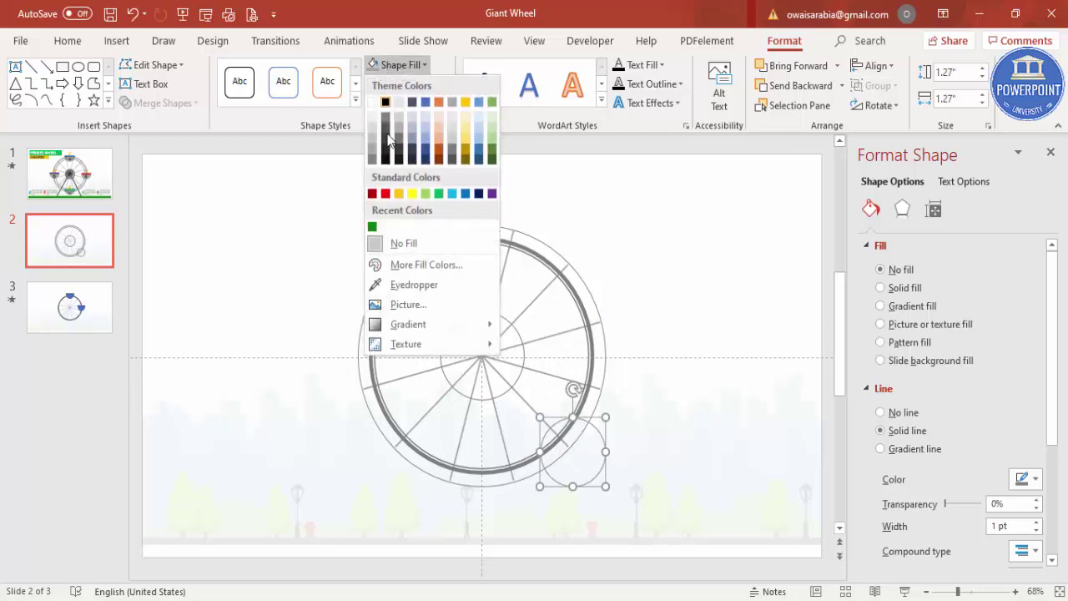
pyautogui.click(379, 144)
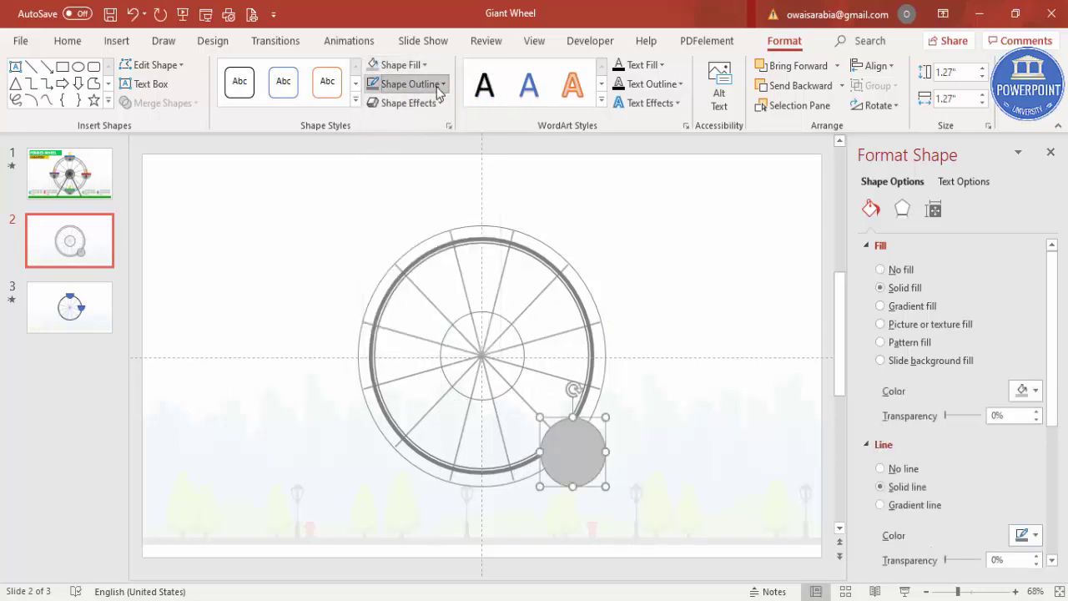
pyautogui.click(409, 83)
pyautogui.click(420, 262)
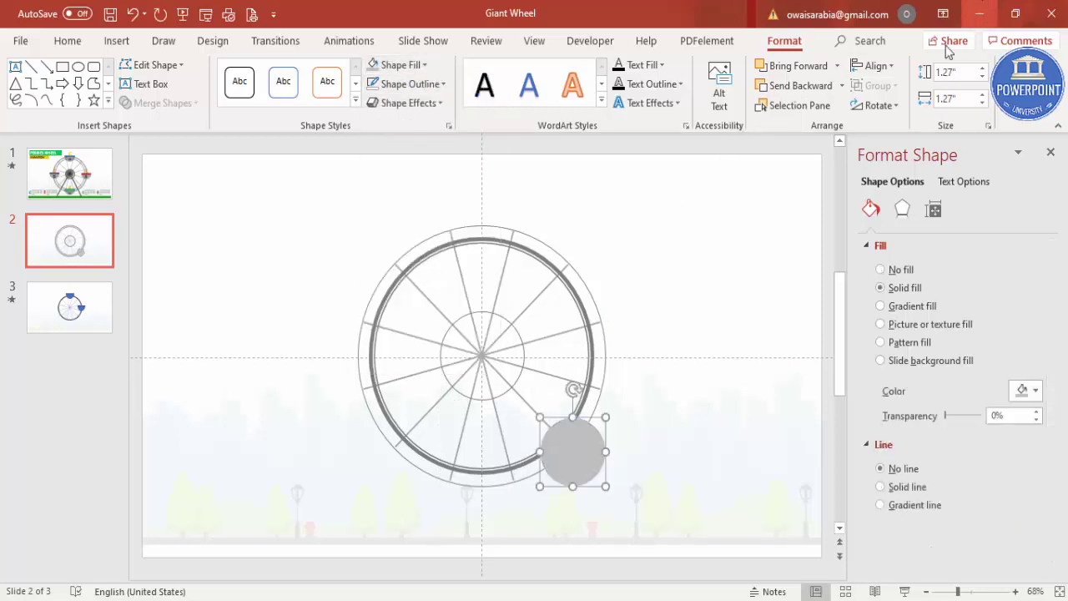
pyautogui.click(871, 66)
pyautogui.click(887, 105)
pyautogui.click(876, 66)
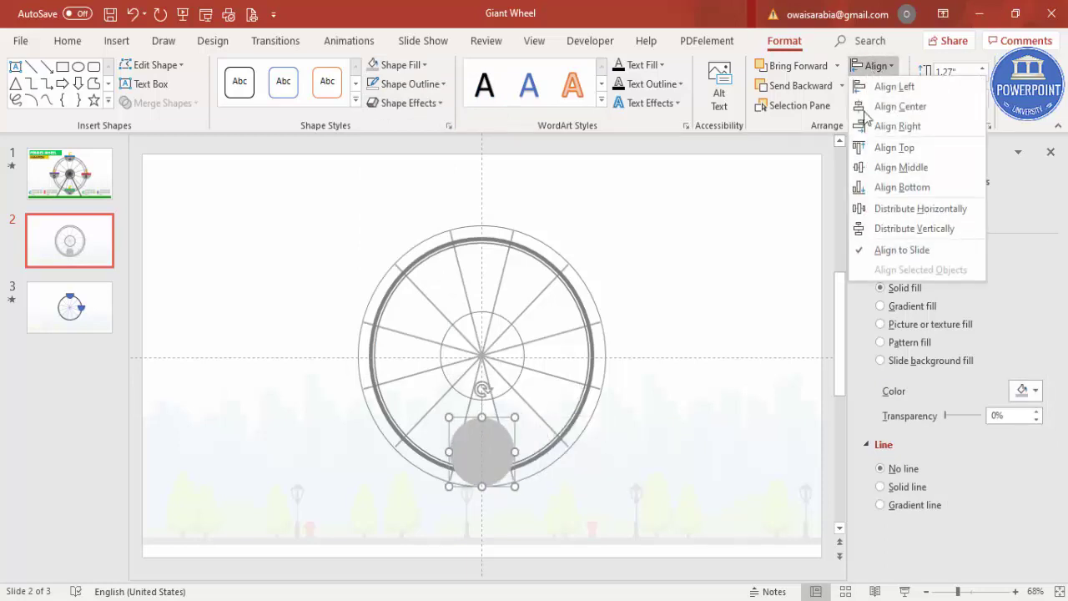
pyautogui.click(886, 163)
pyautogui.click(688, 266)
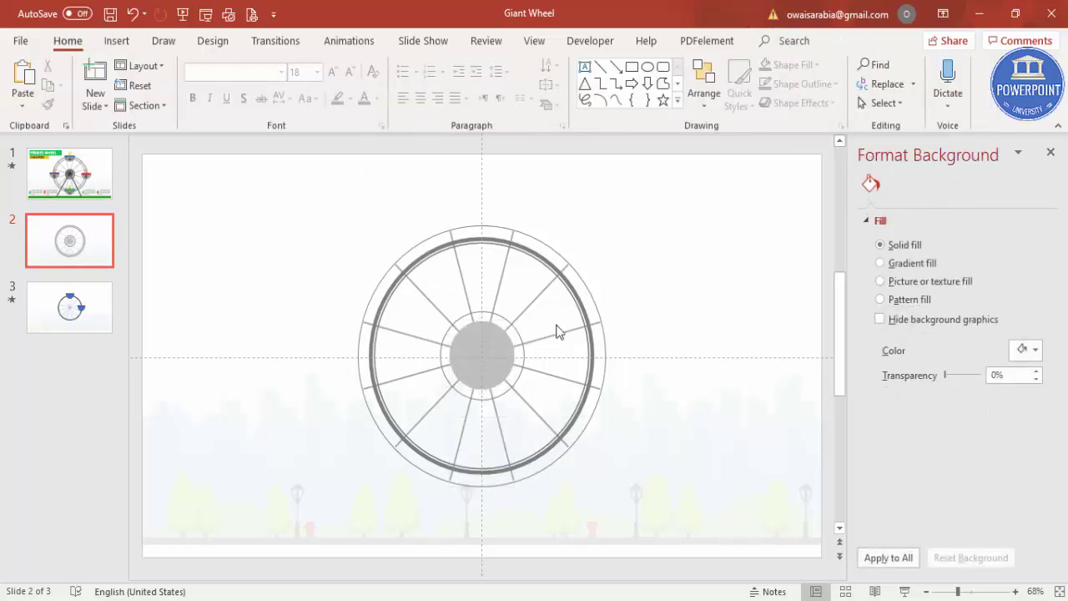
# - Add a 0.8" dark gray disc centred on top of the hub
pyautogui.click(498, 343)
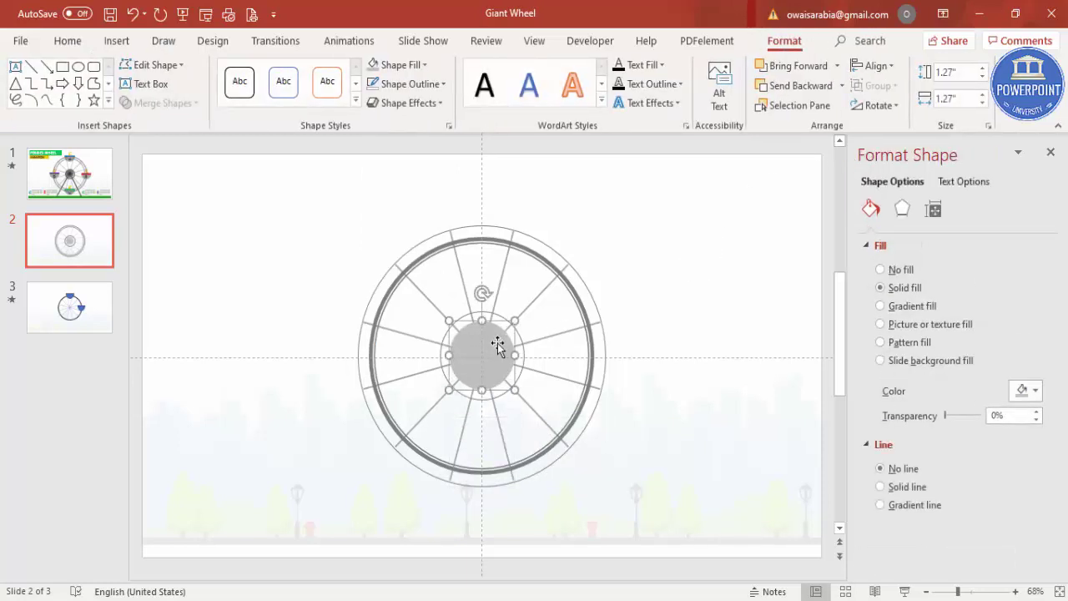
pyautogui.moveTo(501, 350); pyautogui.dragTo(509, 359)
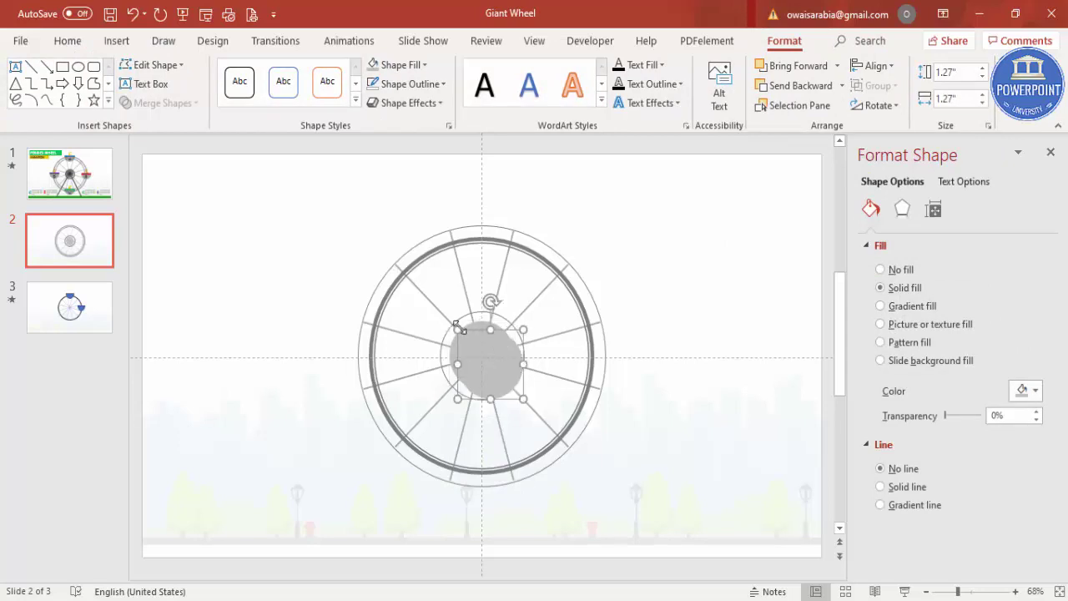
pyautogui.moveTo(457, 328); pyautogui.dragTo(480, 356)
pyautogui.click(384, 65)
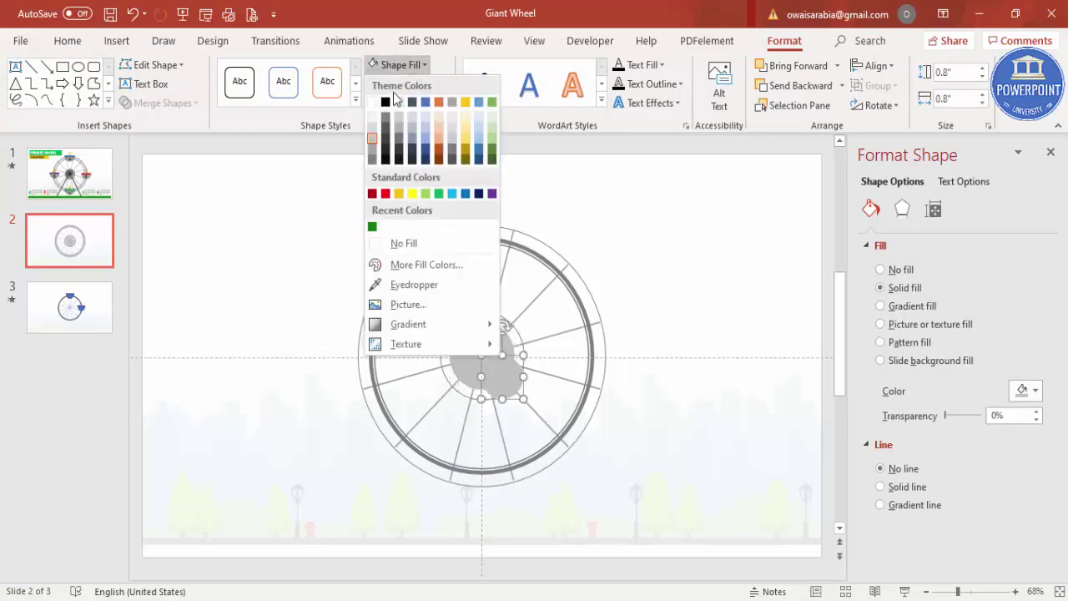
pyautogui.click(370, 159)
pyautogui.click(871, 65)
pyautogui.click(899, 107)
pyautogui.click(874, 65)
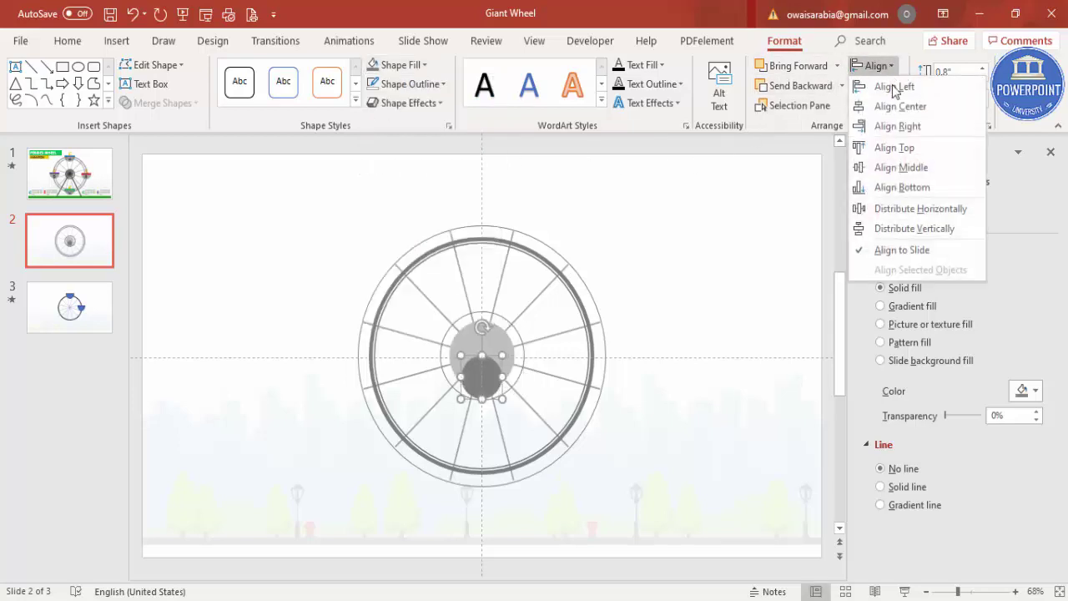
pyautogui.click(903, 167)
pyautogui.click(686, 250)
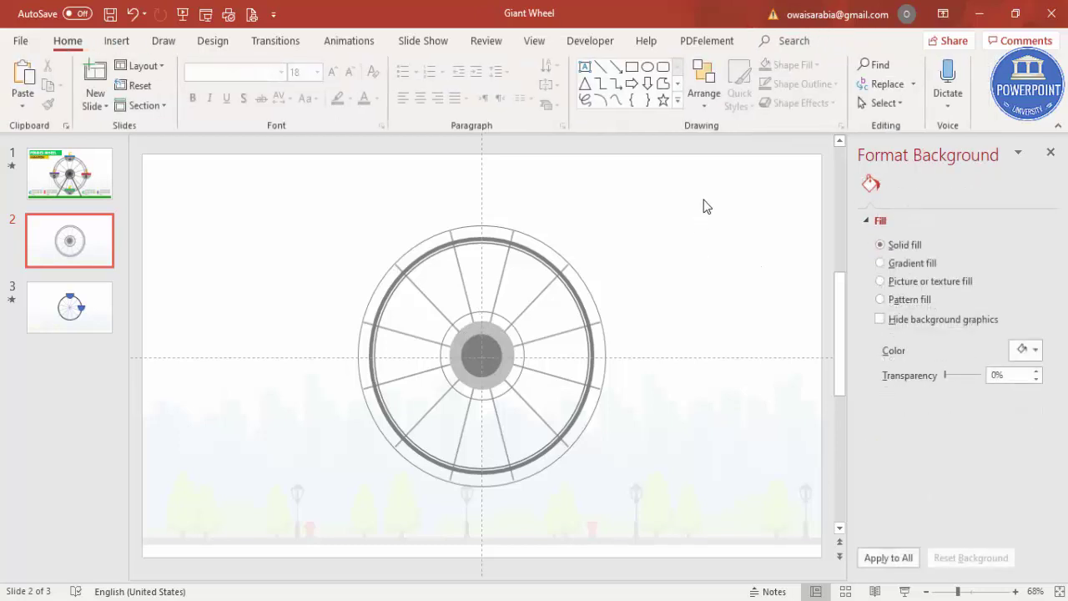
# - Group all the wheel's circles, spokes and hub into one object and close the Format Shape pane
pyautogui.moveTo(239, 174); pyautogui.dragTo(708, 575)
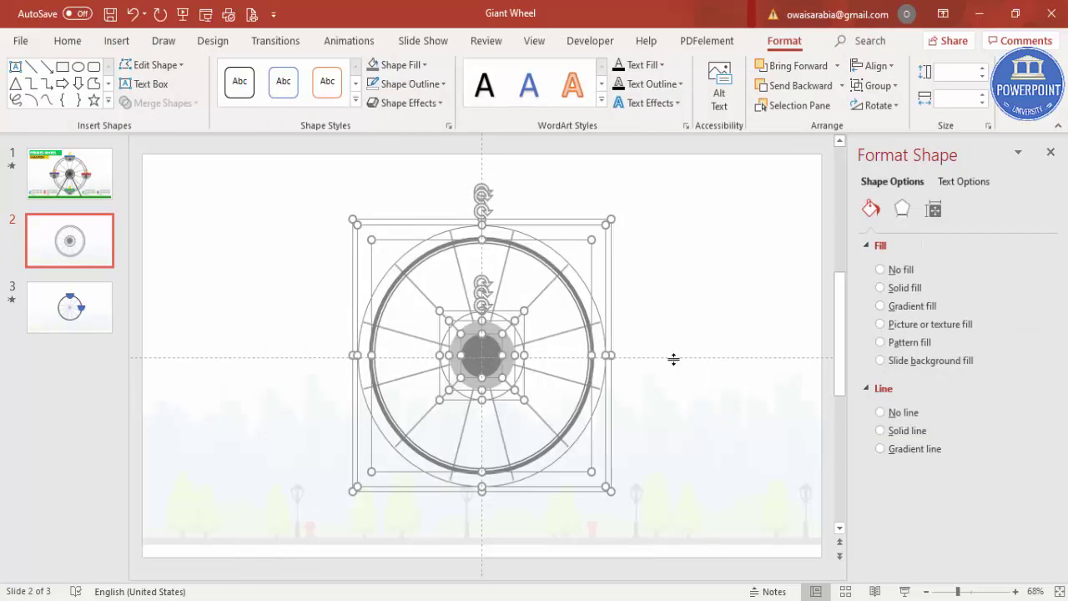
pyautogui.click(751, 275)
pyautogui.hotkey('ctrl', 'a')
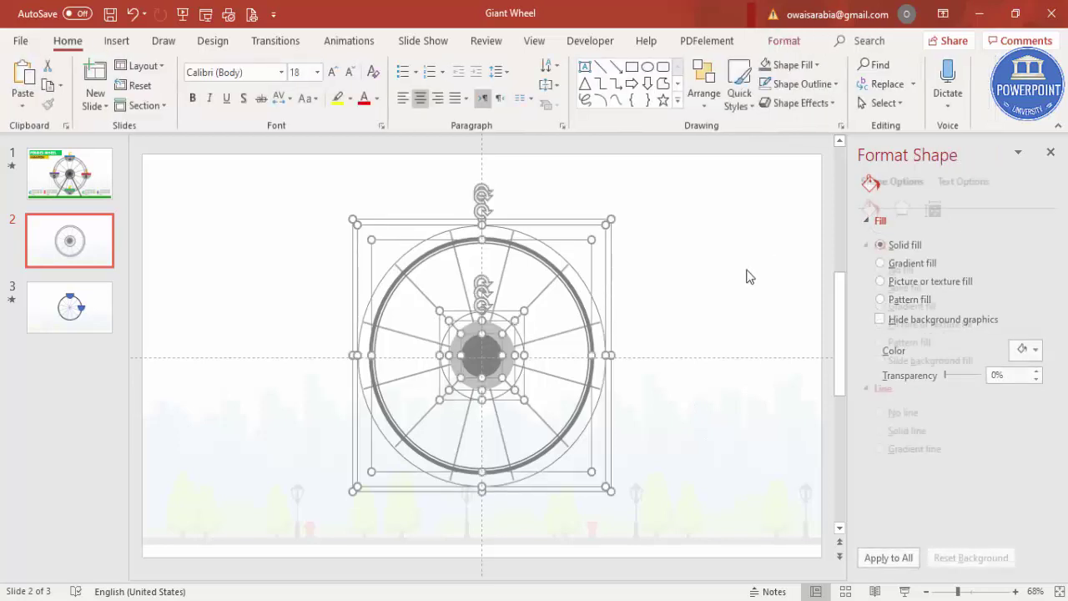
pyautogui.hotkey('ctrl', 'g')
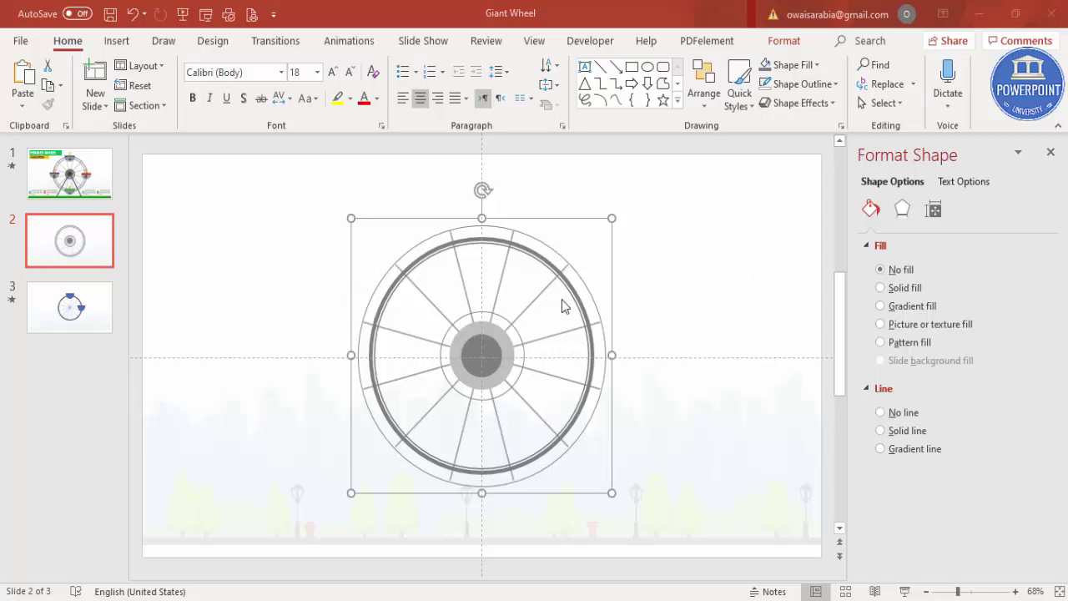
pyautogui.click(1050, 153)
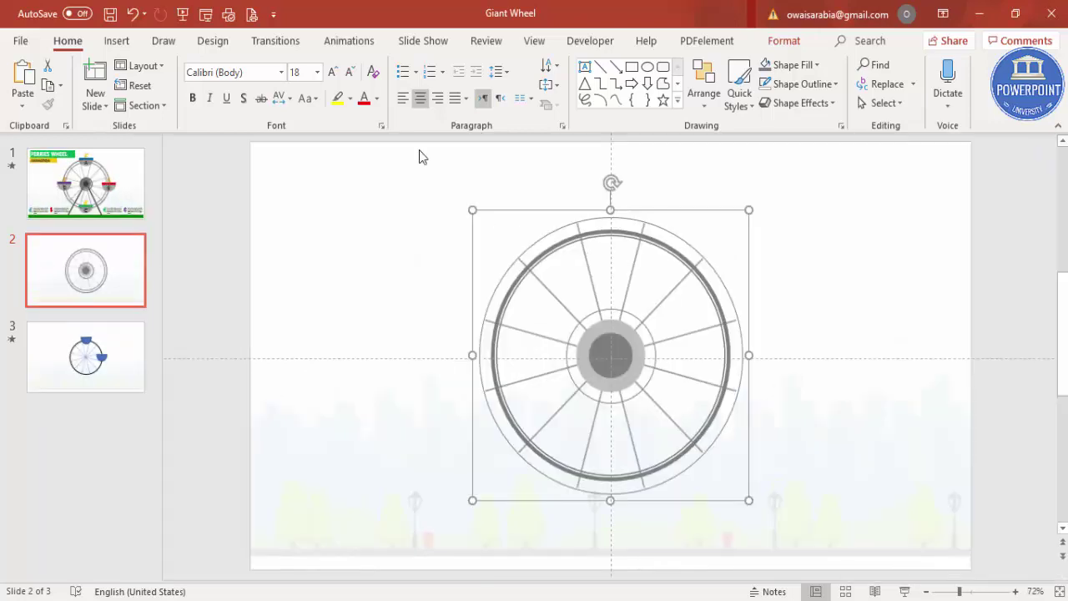
# - Apply a Spin animation to the wheel group, with the Animation Pane showing
pyautogui.click(328, 48)
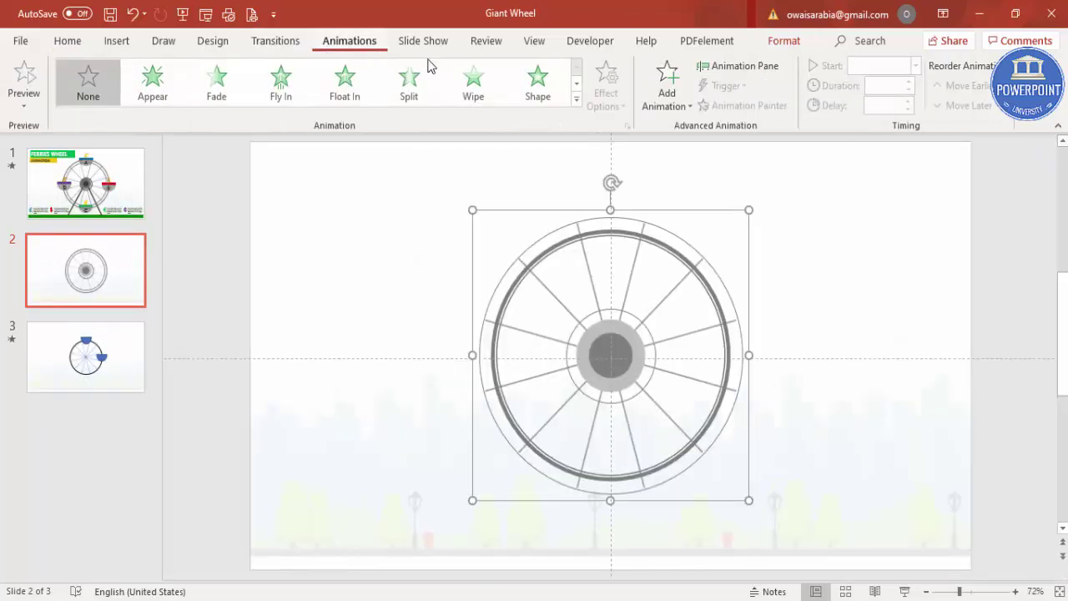
pyautogui.click(718, 69)
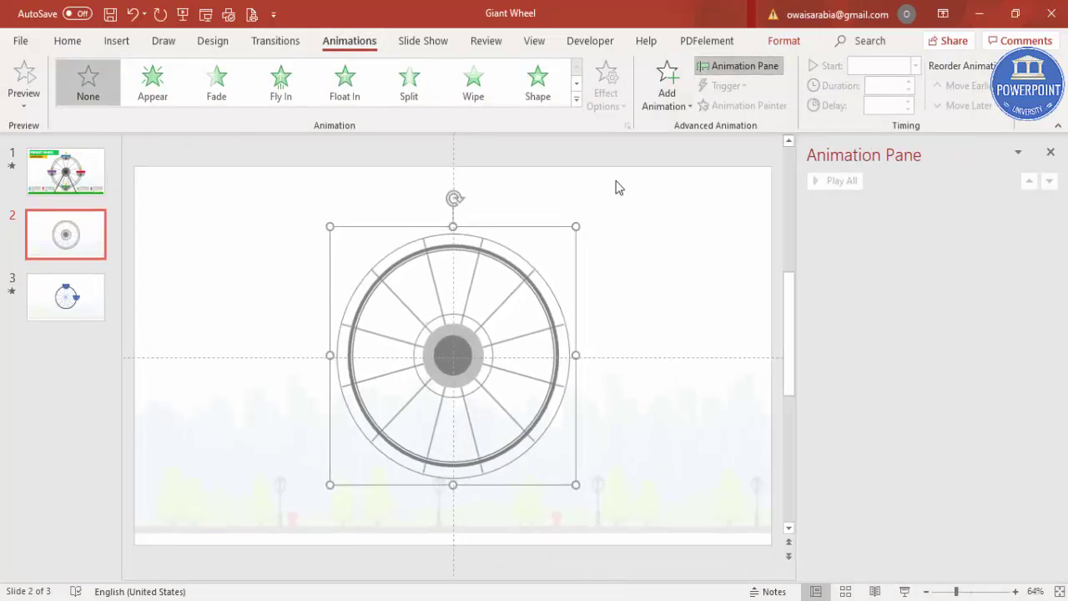
pyautogui.click(666, 86)
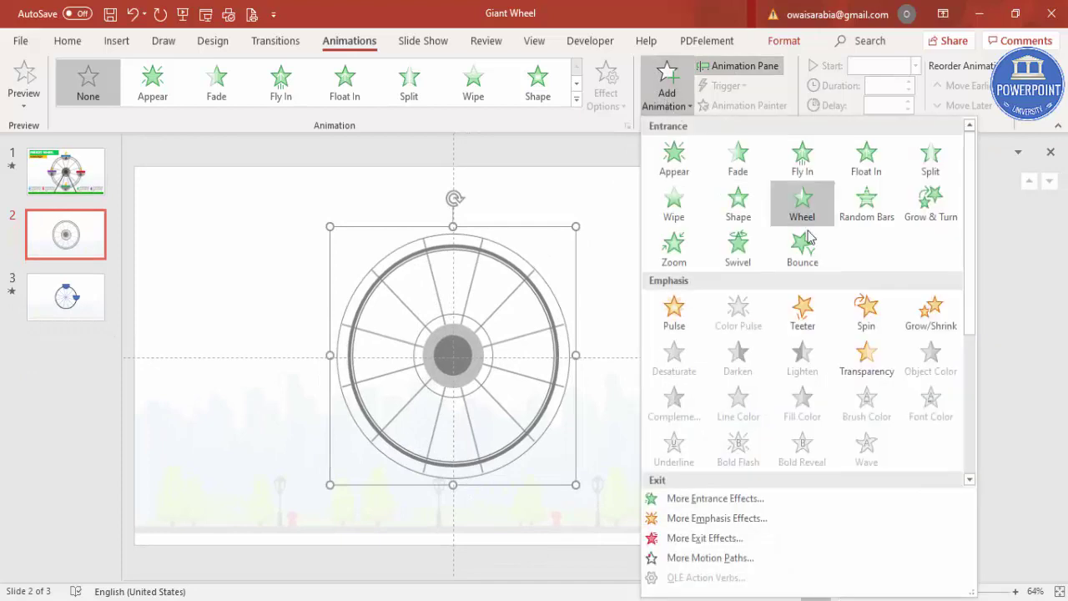
pyautogui.click(866, 310)
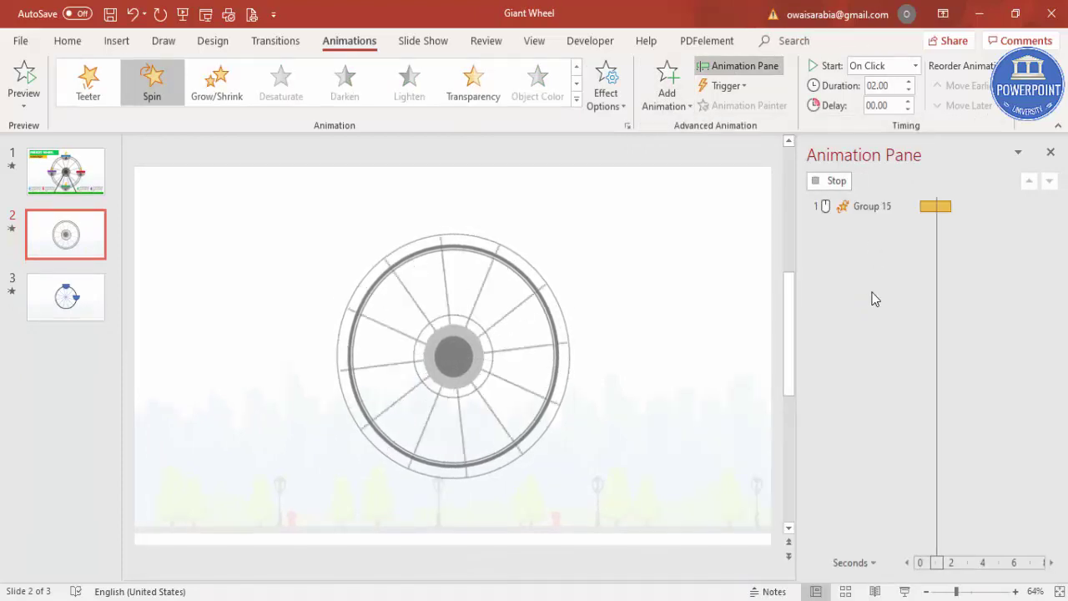
# - Set the spin's timing to 20 seconds, repeating Until End of Slide
pyautogui.doubleClick(869, 209)
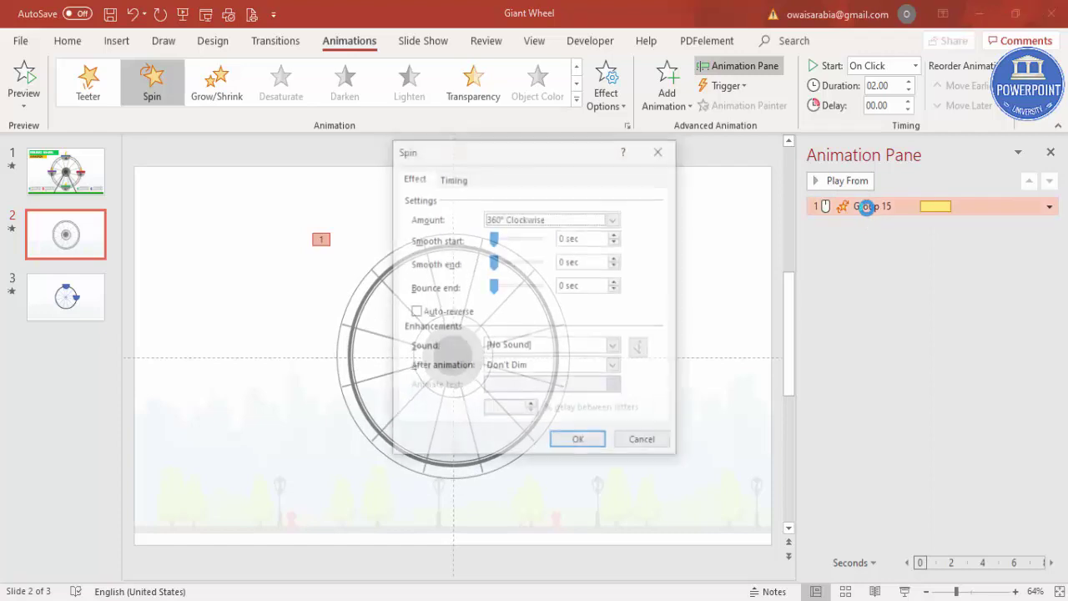
pyautogui.click(451, 177)
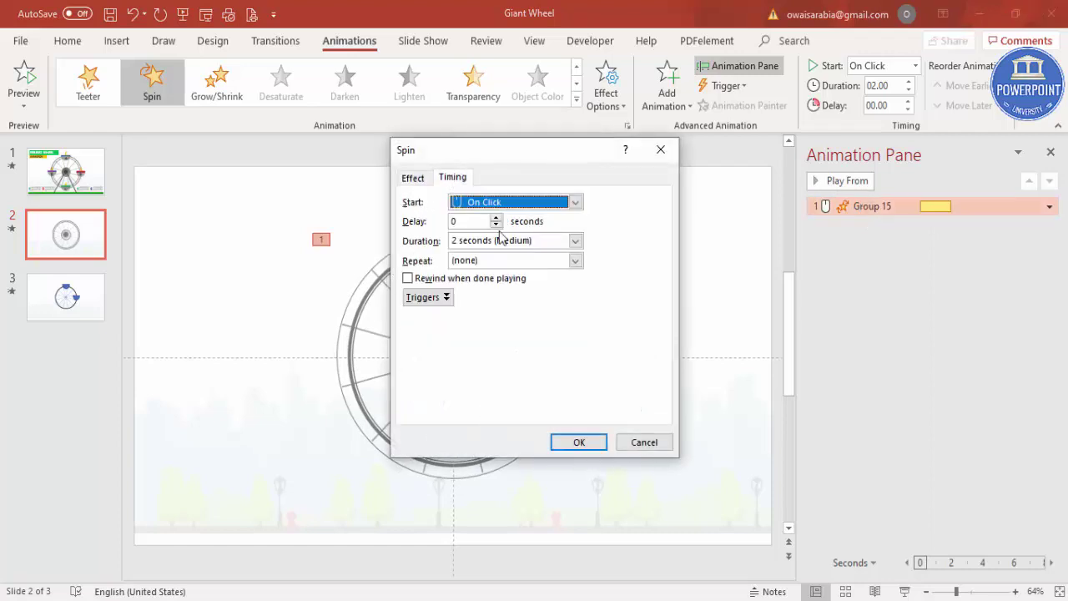
pyautogui.click(574, 240)
pyautogui.click(571, 255)
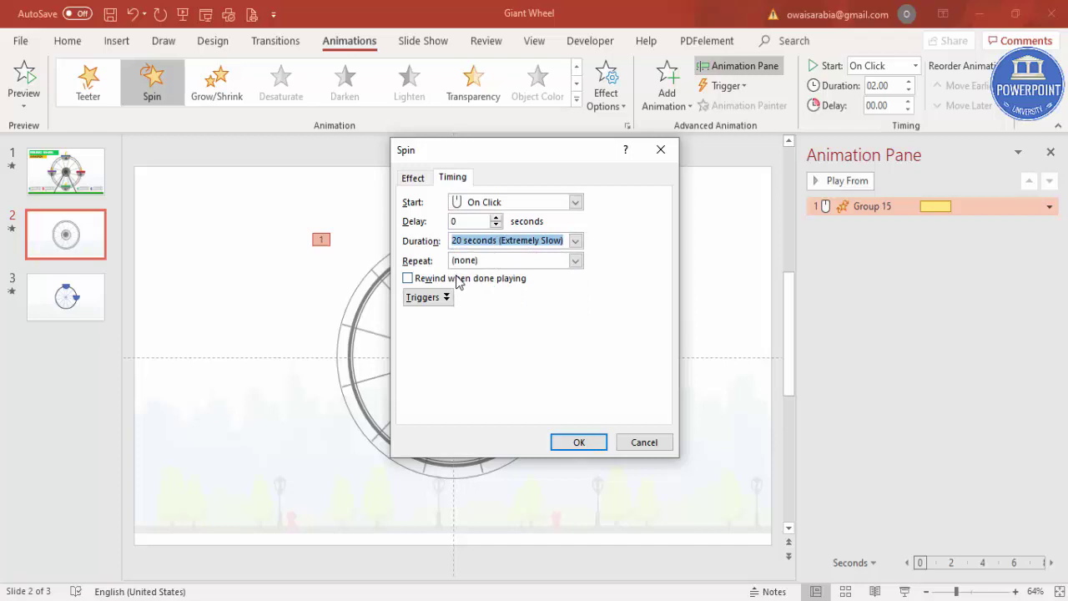
pyautogui.click(575, 260)
pyautogui.click(514, 350)
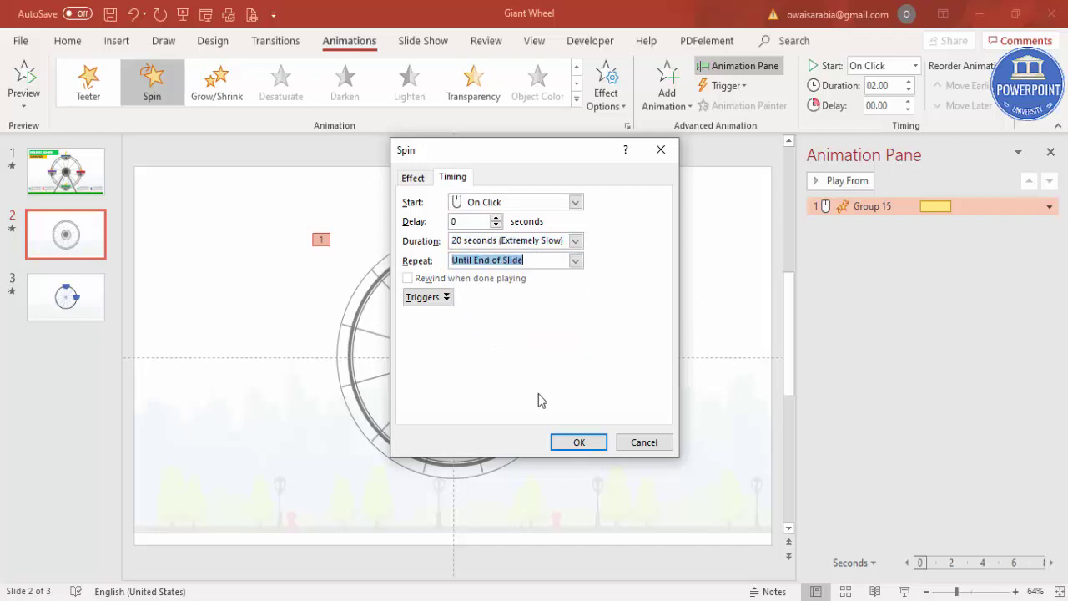
pyautogui.click(585, 441)
pyautogui.click(586, 441)
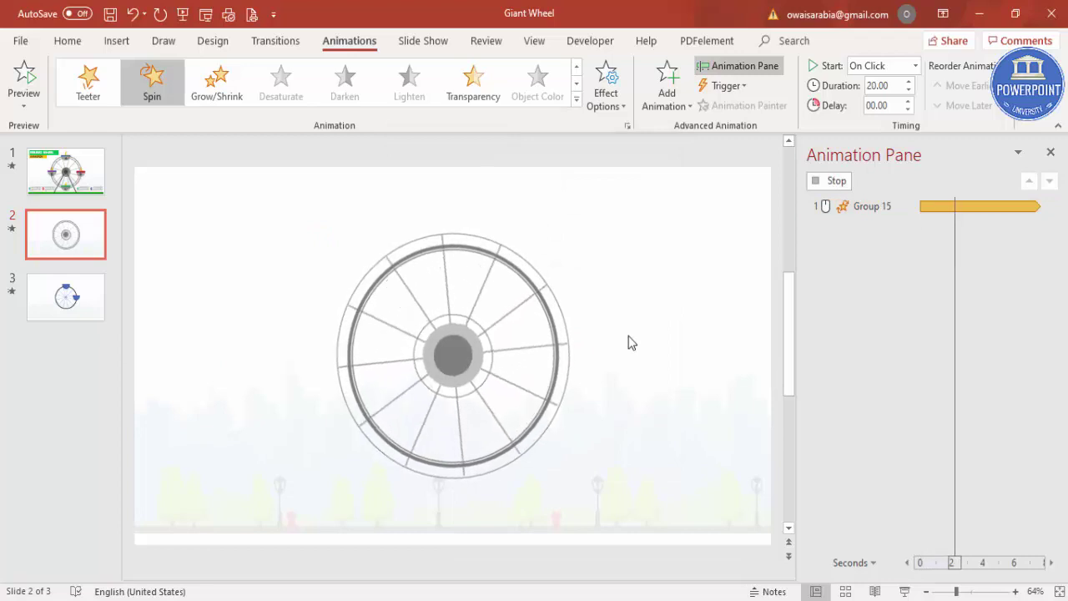
pyautogui.click(609, 303)
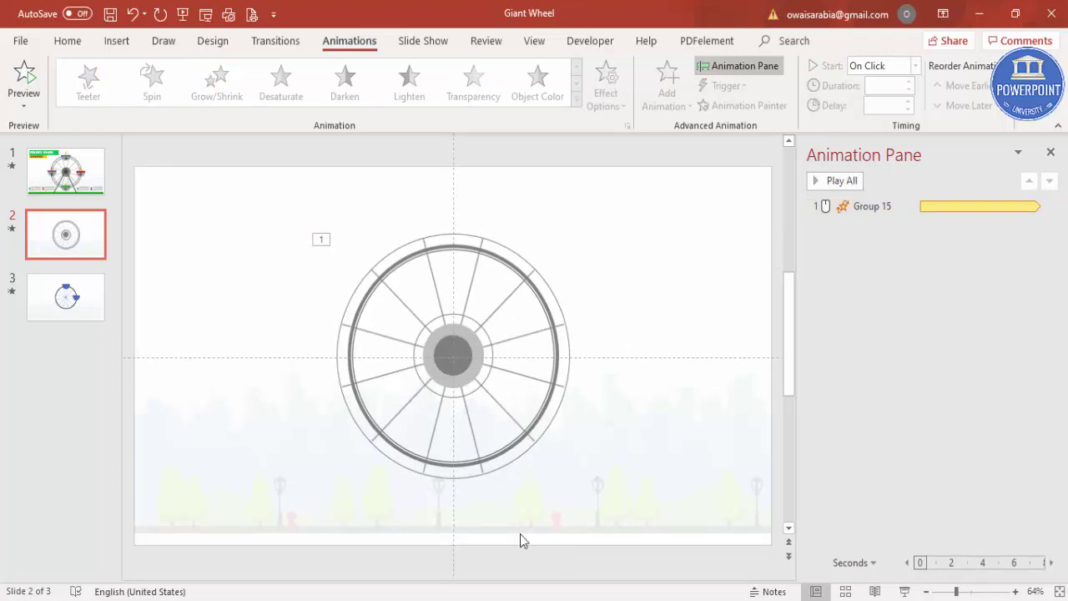
# - Draw a tall thin rectangle with grey fill and no outline
pyautogui.click(116, 40)
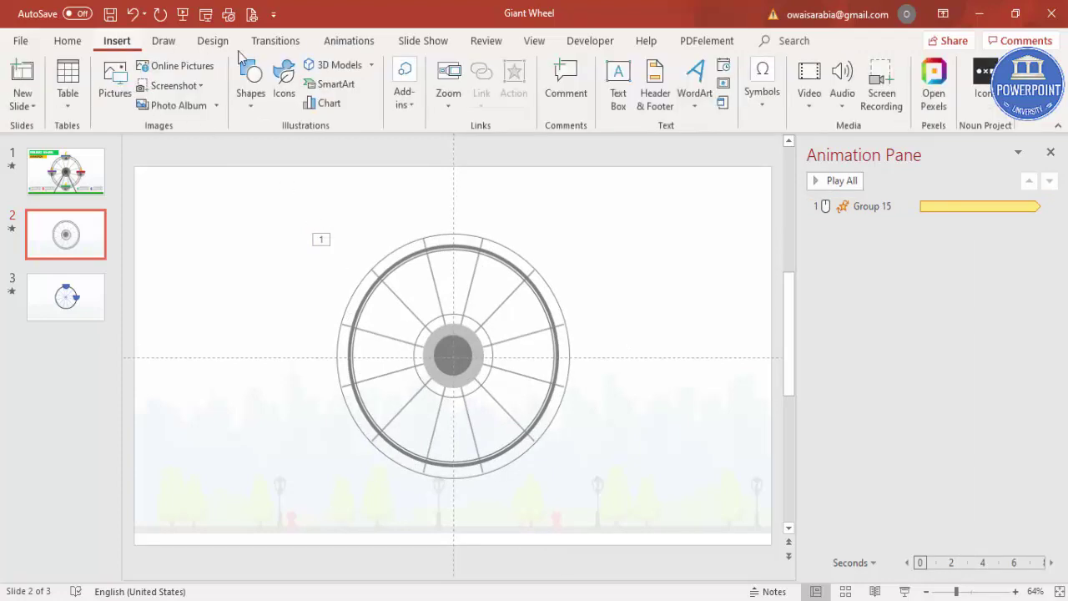
pyautogui.click(251, 104)
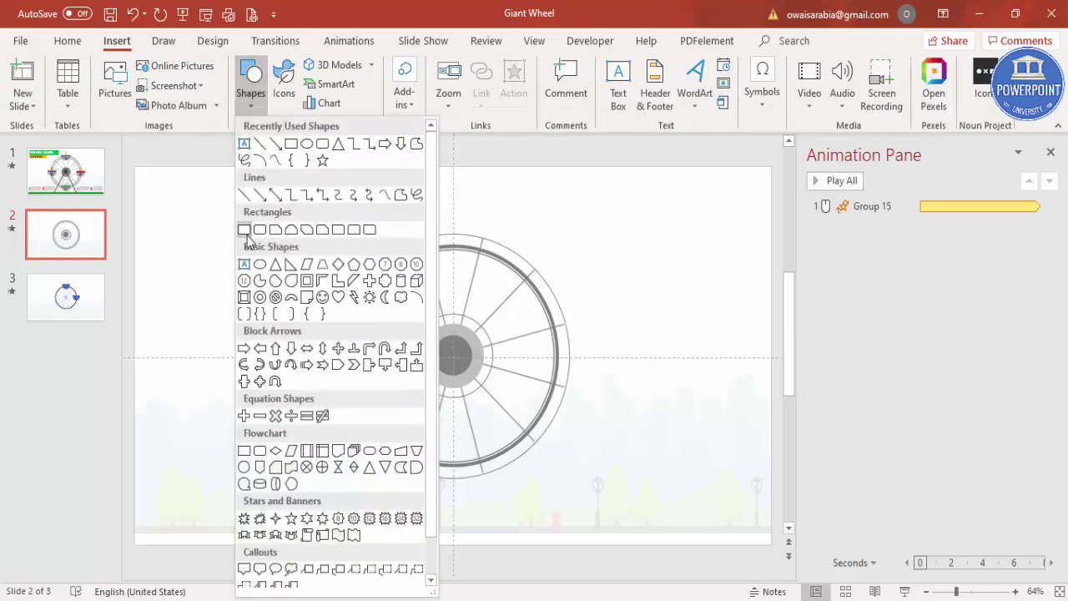
pyautogui.click(244, 232)
pyautogui.moveTo(239, 234); pyautogui.dragTo(246, 477)
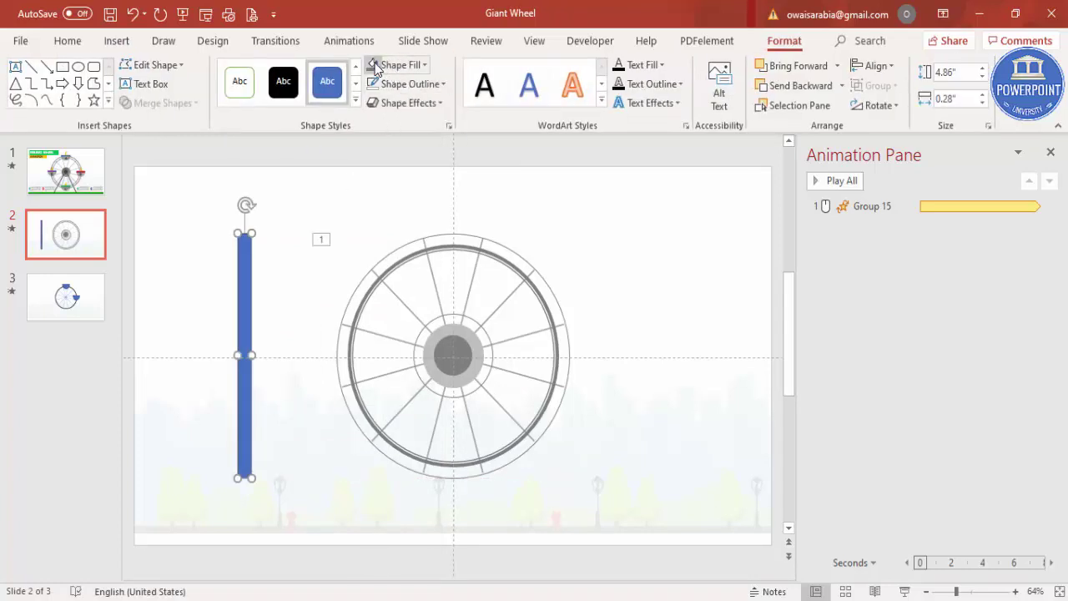
pyautogui.click(388, 65)
pyautogui.click(413, 83)
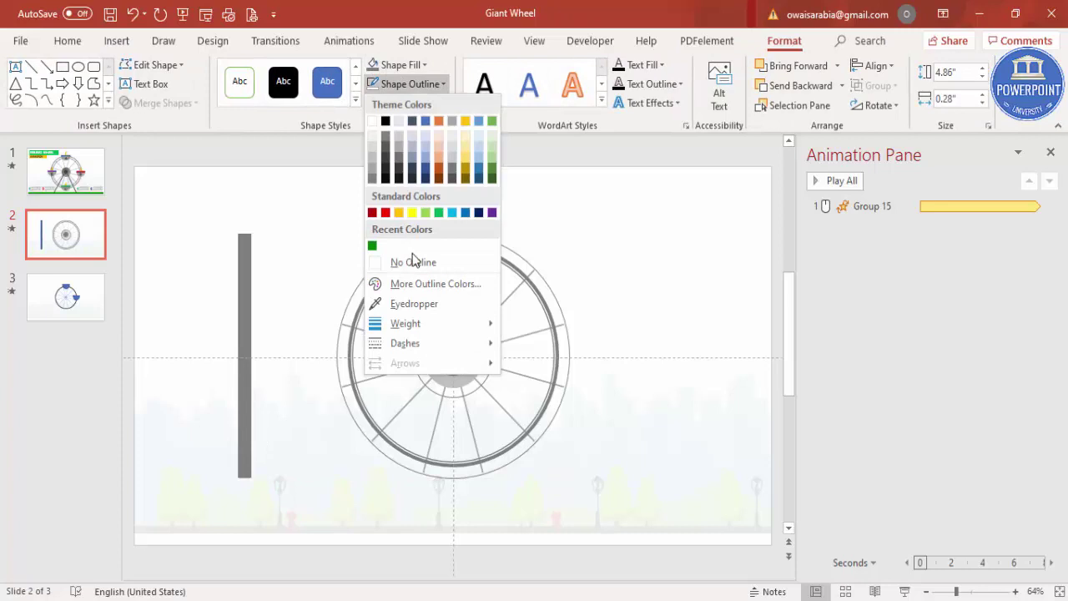
pyautogui.click(415, 262)
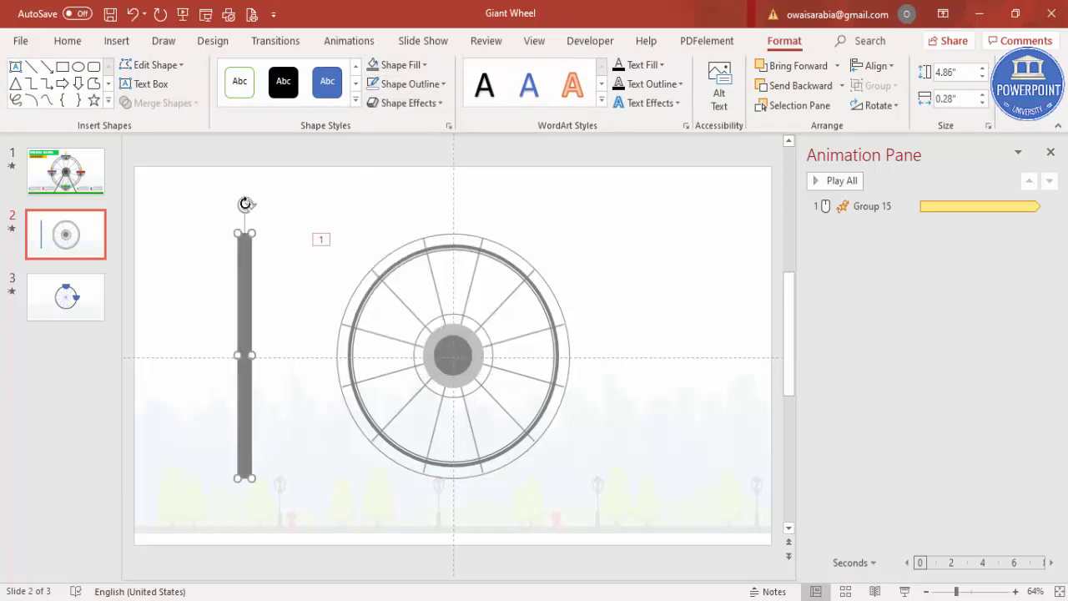
# - Tilt the bar, place its top at the hub, and shorten it to about 4"
pyautogui.moveTo(247, 202); pyautogui.dragTo(452, 335)
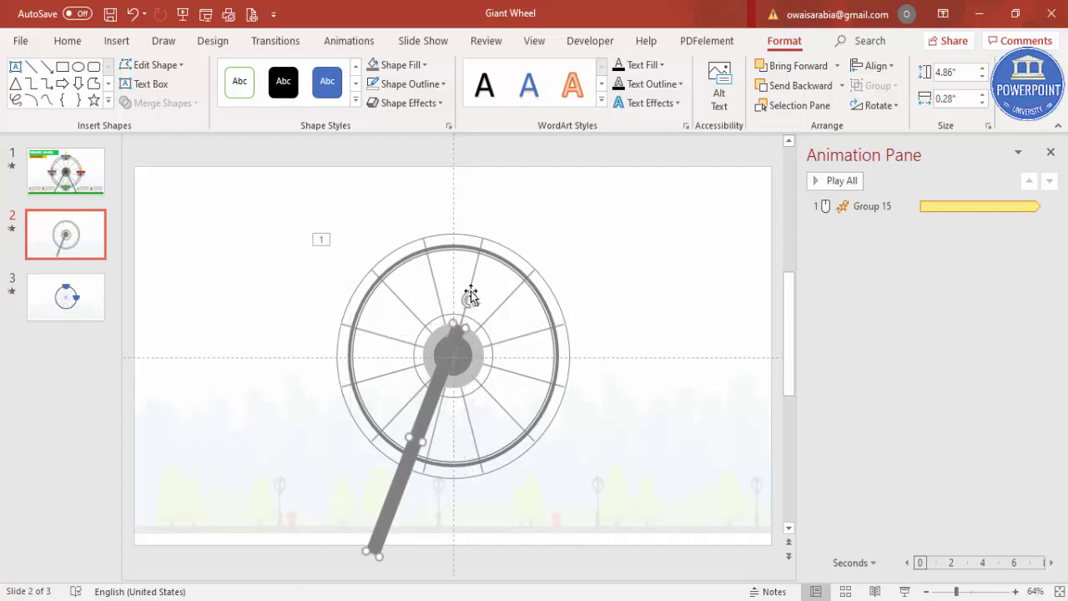
pyautogui.moveTo(471, 299); pyautogui.dragTo(460, 353)
pyautogui.moveTo(429, 419); pyautogui.dragTo(401, 455)
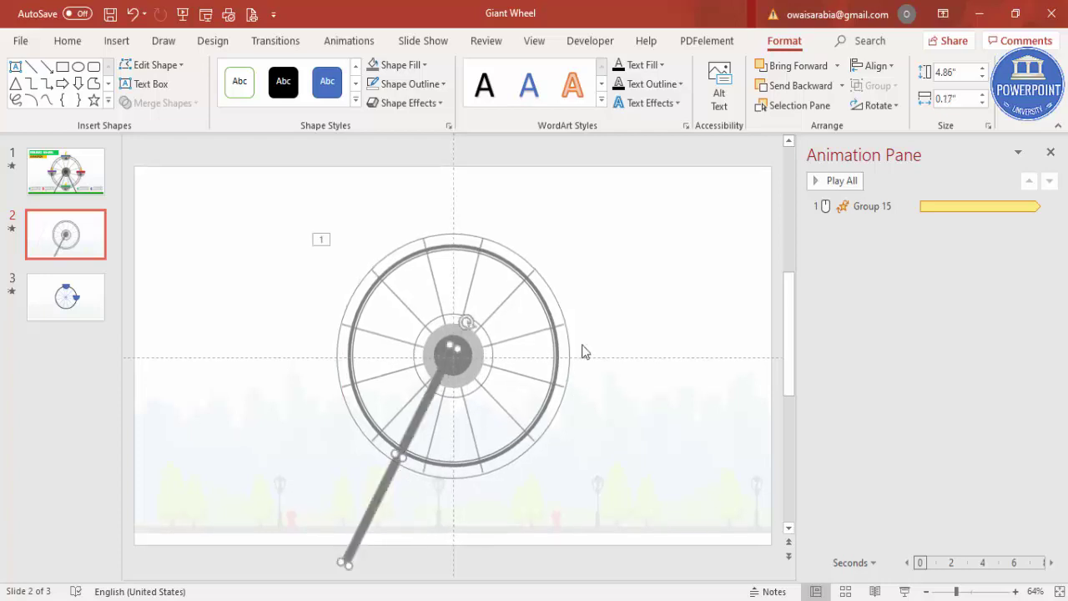
pyautogui.moveTo(985, 81); pyautogui.dragTo(978, 81)
pyautogui.click(515, 377)
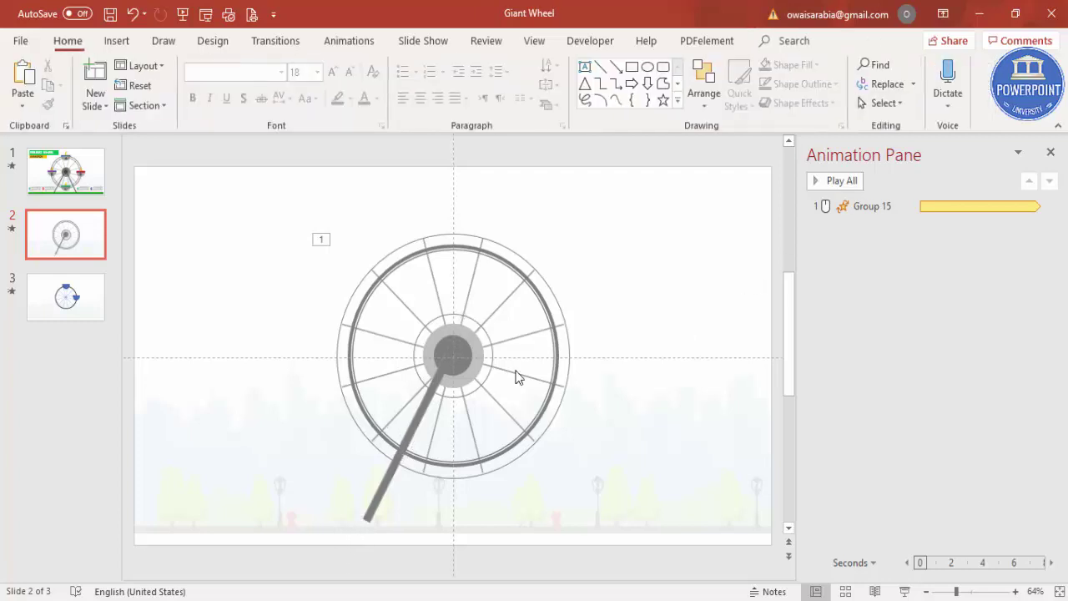
# - Angle the second leg to the right, mirroring the left one, with its top at the hub
pyautogui.click(382, 495)
pyautogui.moveTo(467, 322); pyautogui.dragTo(405, 326)
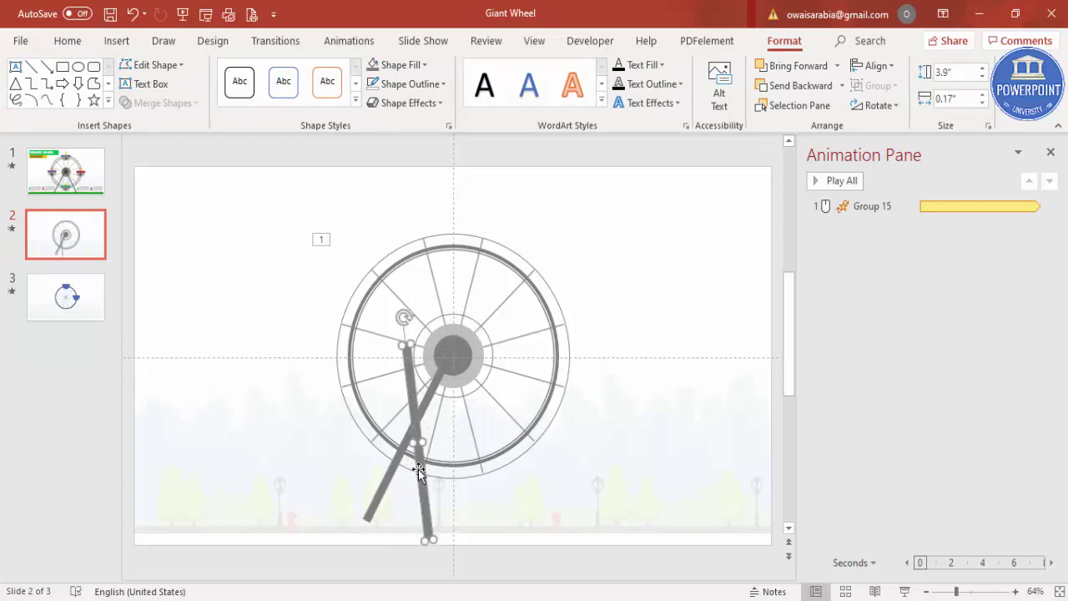
pyautogui.moveTo(430, 473); pyautogui.dragTo(493, 474)
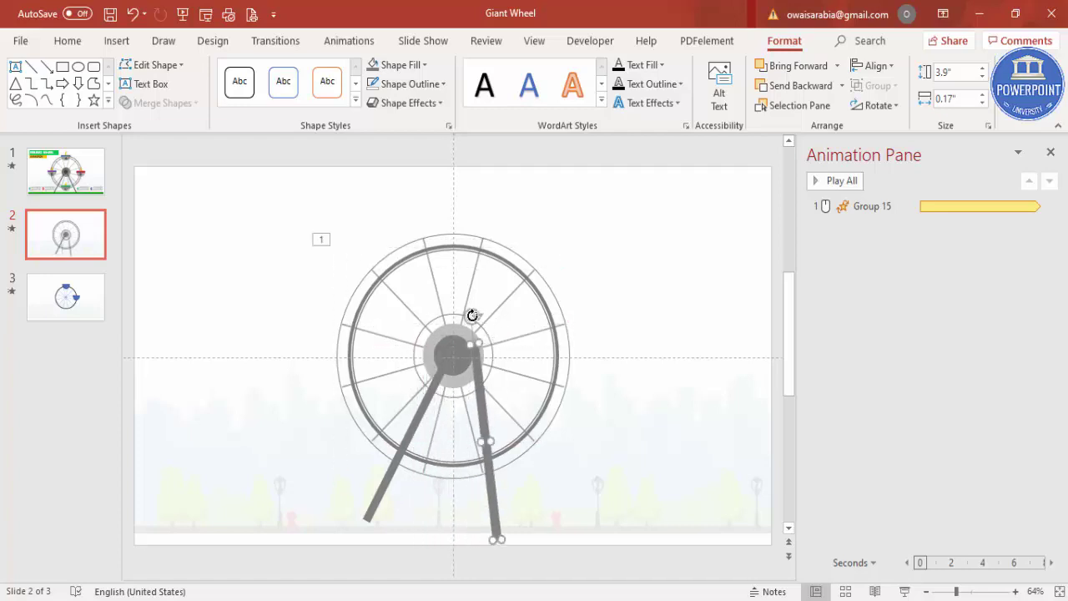
pyautogui.moveTo(467, 317); pyautogui.dragTo(446, 322)
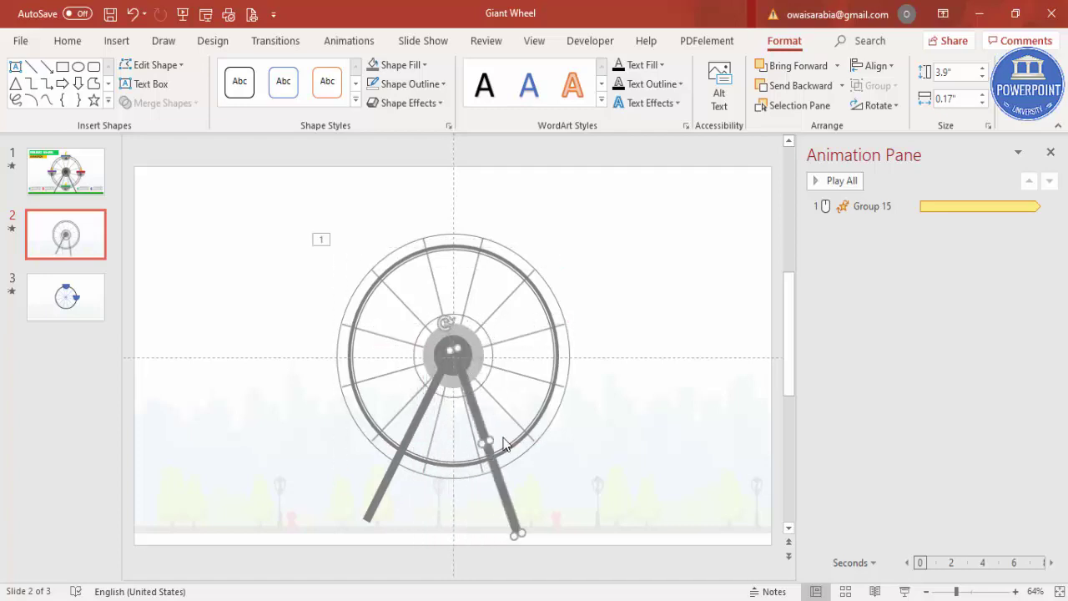
pyautogui.moveTo(505, 491); pyautogui.dragTo(513, 480)
pyautogui.moveTo(453, 309); pyautogui.dragTo(443, 315)
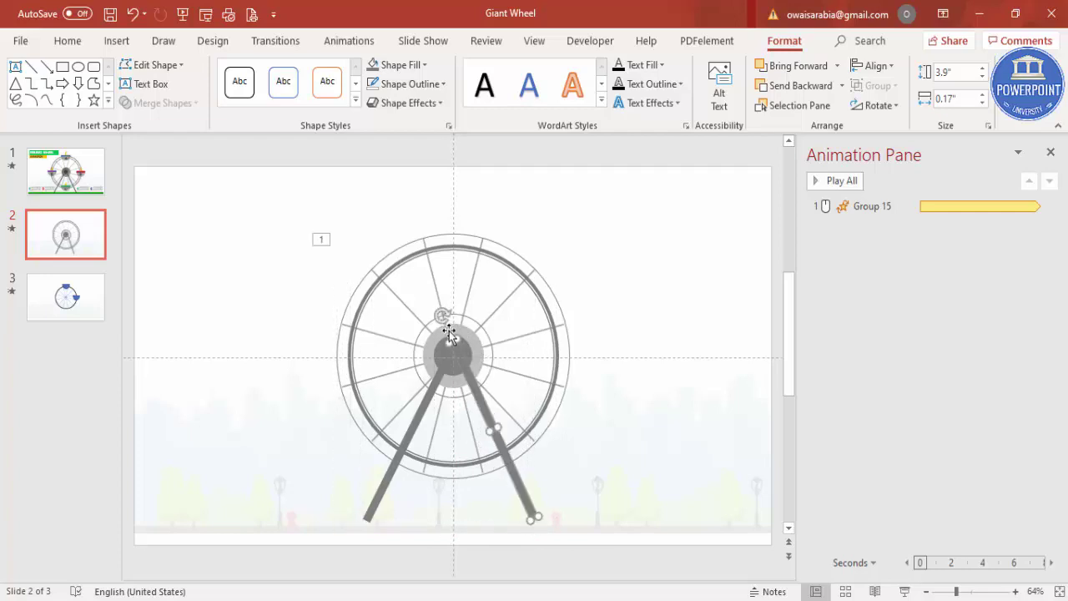
pyautogui.moveTo(515, 482); pyautogui.dragTo(515, 484)
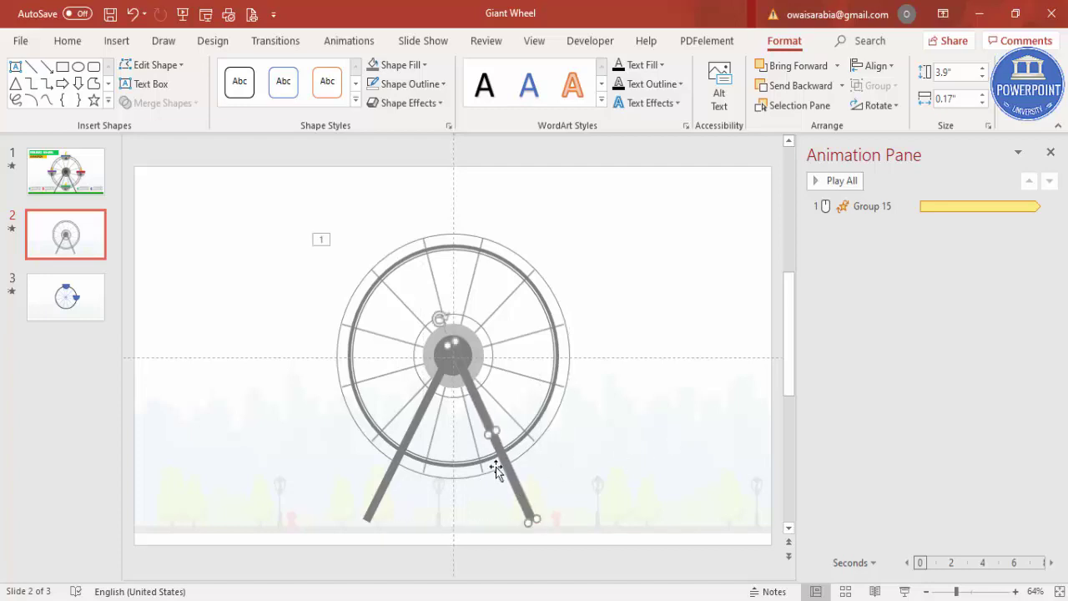
# - Send both support legs to the back, behind the wheel
pyautogui.keyDown('shift'); pyautogui.click(383, 492); pyautogui.keyUp('shift')
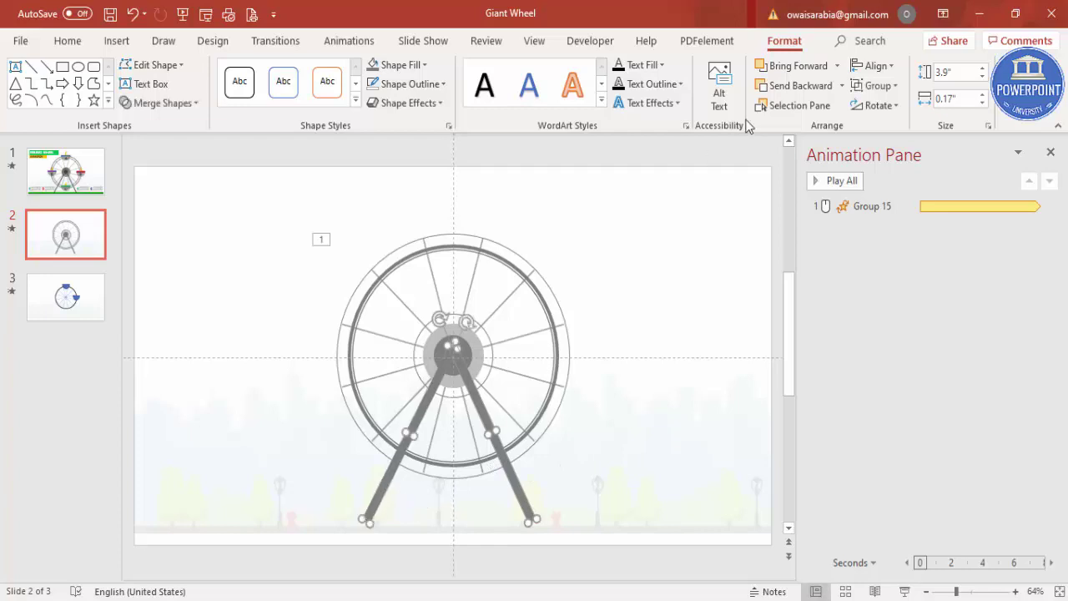
pyautogui.click(841, 86)
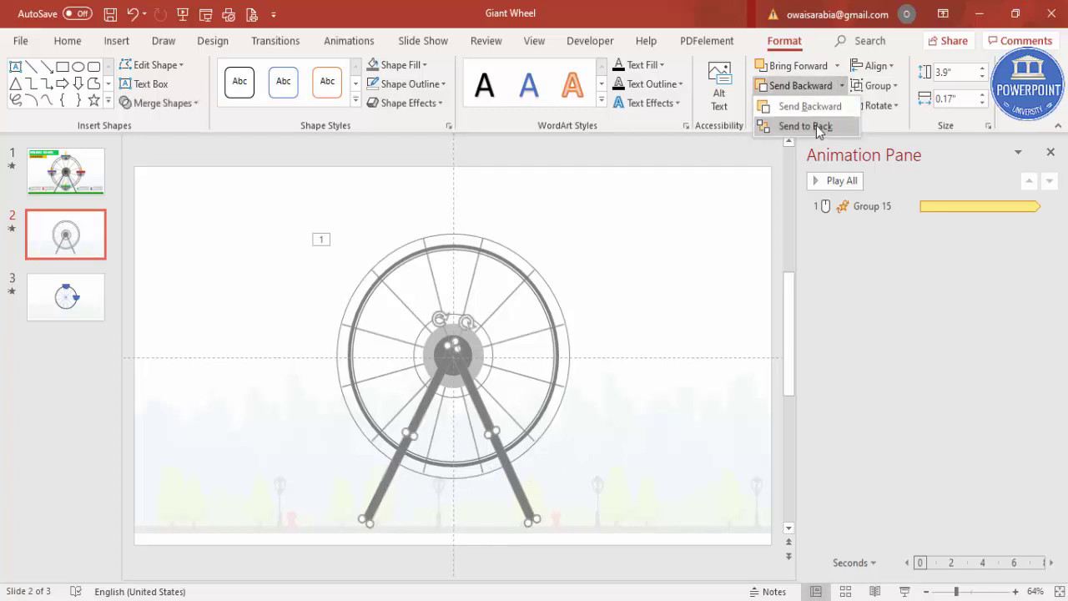
pyautogui.click(816, 125)
pyautogui.click(676, 281)
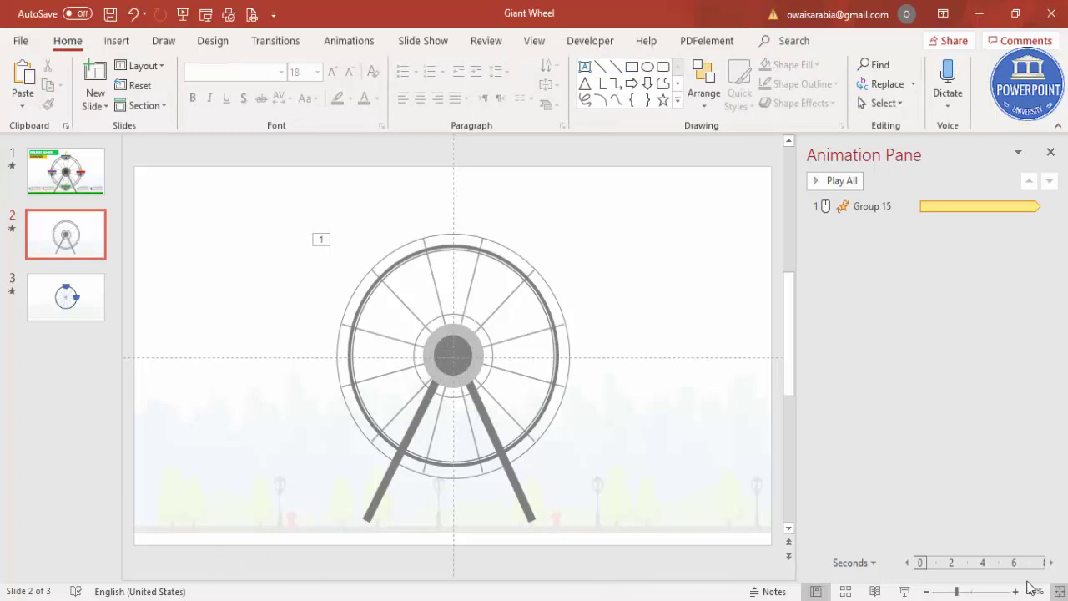
# - Zoom in on the support legs' base on slide 2 and bring up the Shapes gallery
pyautogui.click(966, 590)
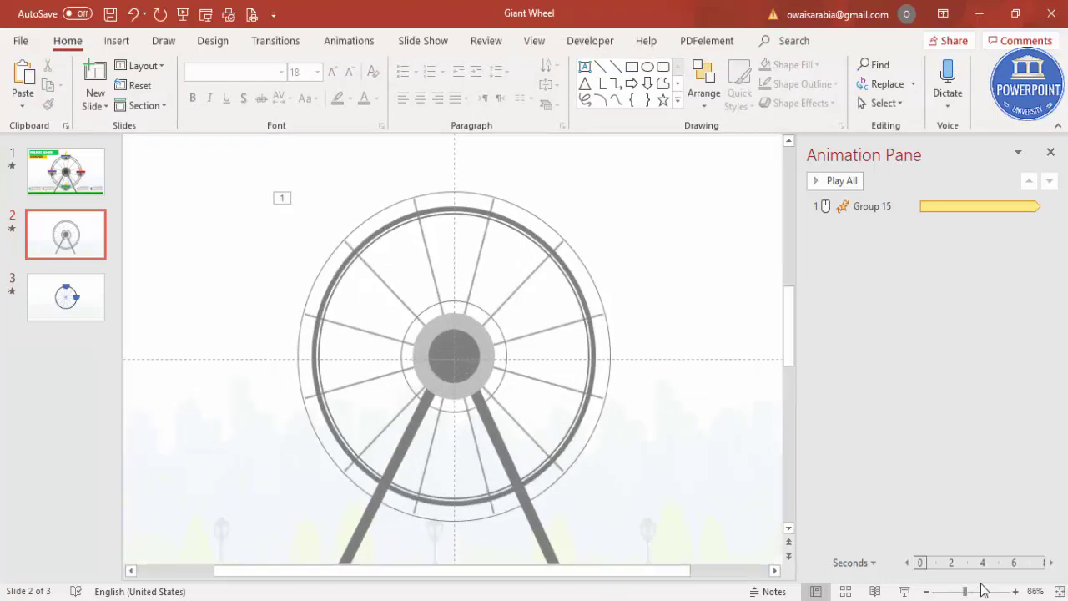
pyautogui.click(981, 594)
pyautogui.scroll(-10, 631, 442)
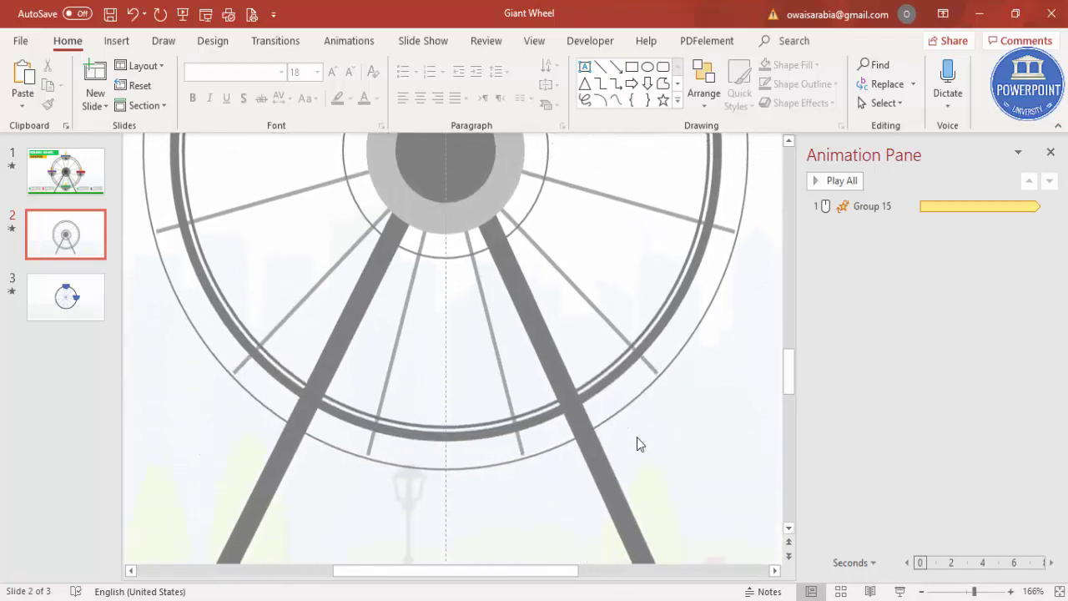
pyautogui.scroll(1, 588, 446)
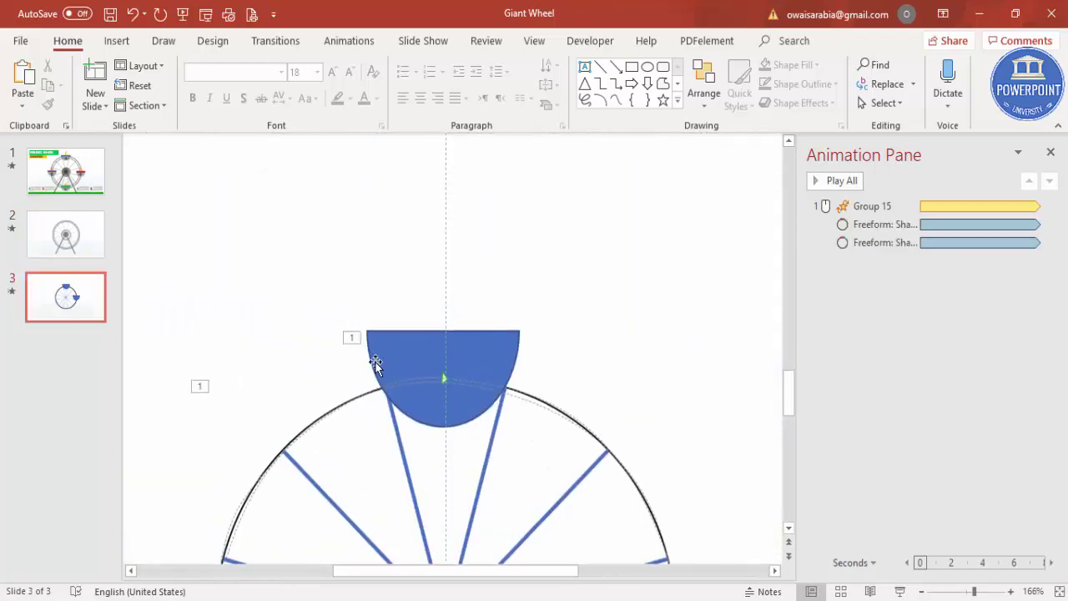
pyautogui.click(87, 226)
pyautogui.scroll(-7, 154, 336)
pyautogui.scroll(-8, 265, 406)
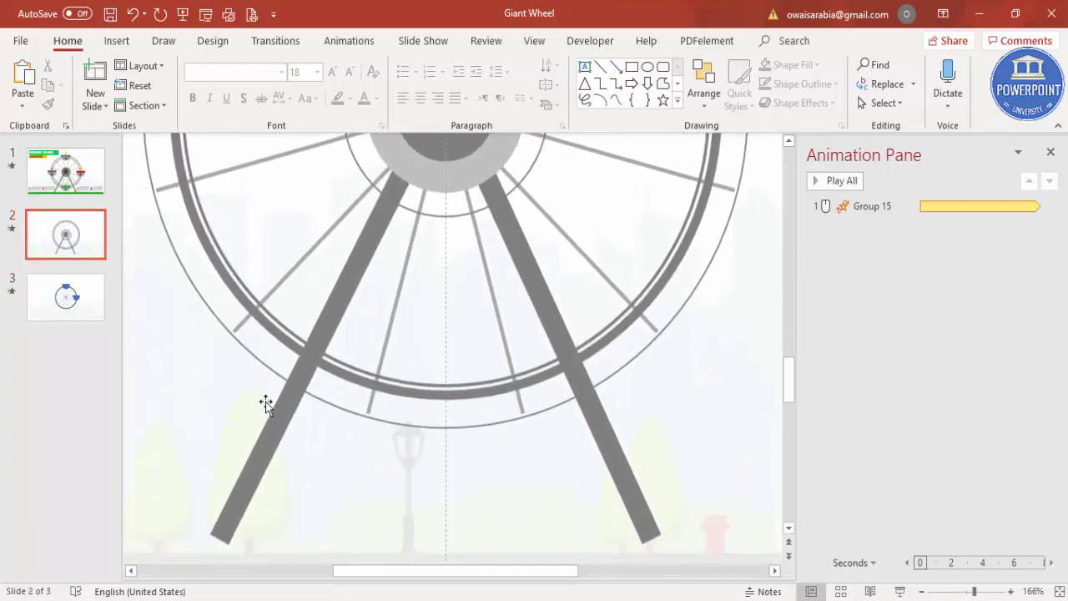
pyautogui.click(86, 250)
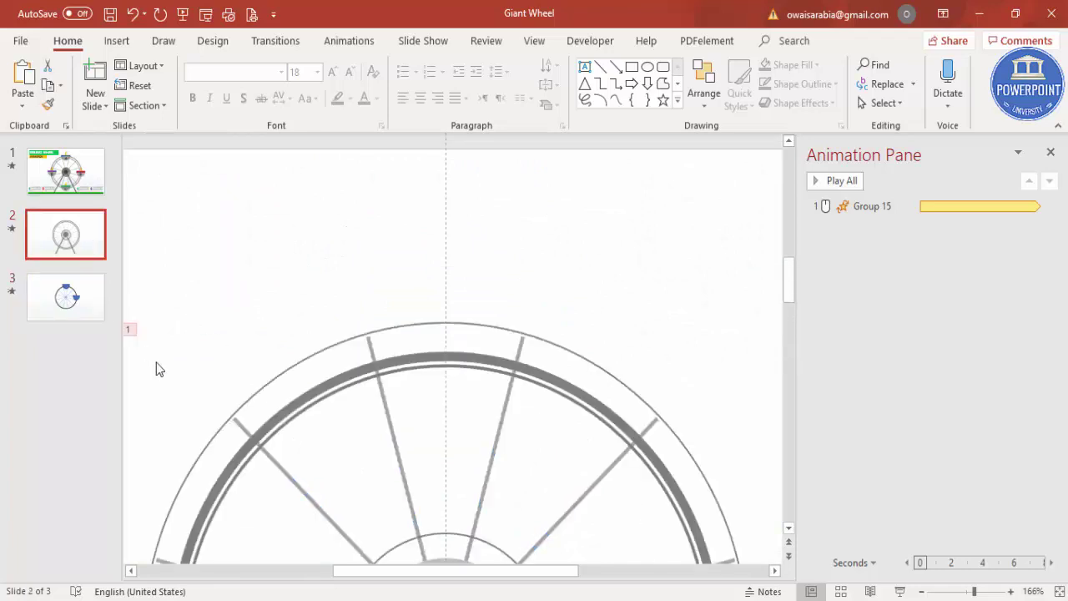
pyautogui.scroll(-6, 226, 413)
pyautogui.scroll(-4, 226, 412)
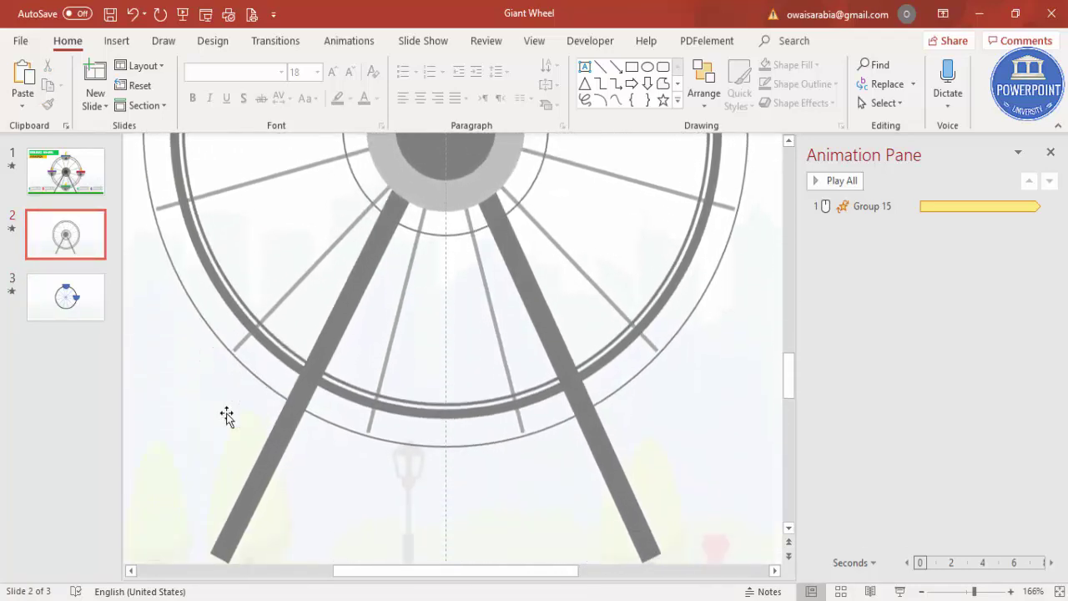
pyautogui.click(117, 40)
pyautogui.click(249, 114)
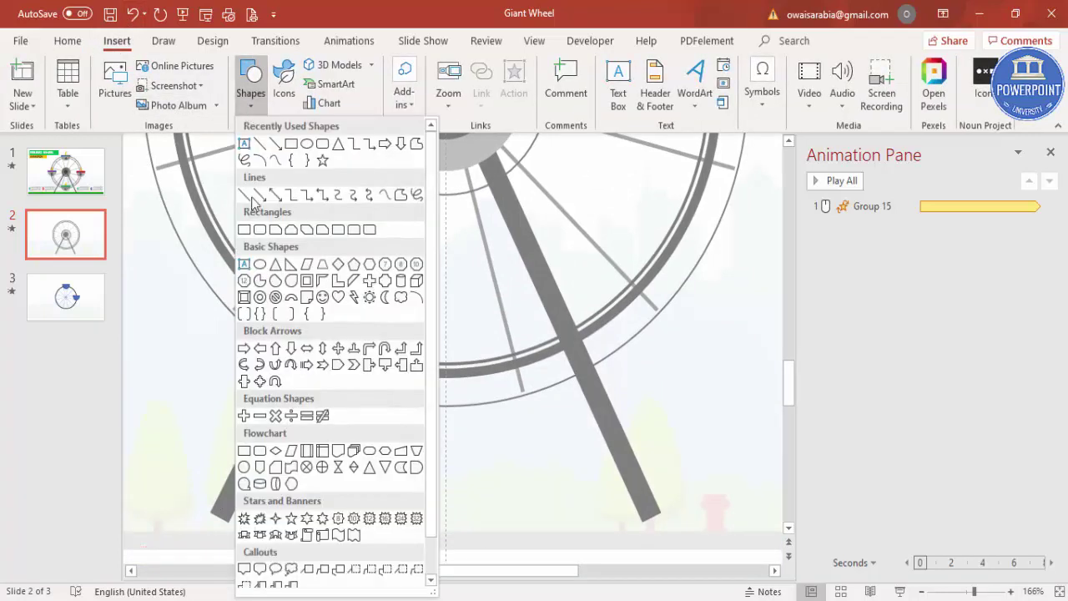
# - Draw a rectangle covering the left leg's foot along the ground line
pyautogui.click(242, 224)
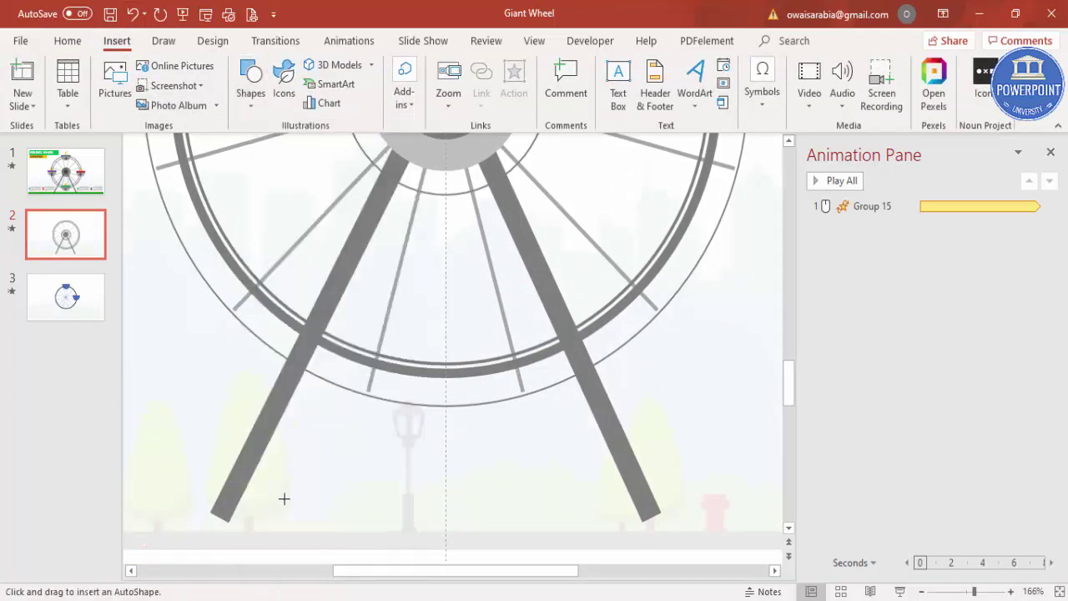
pyautogui.moveTo(272, 500); pyautogui.dragTo(209, 538)
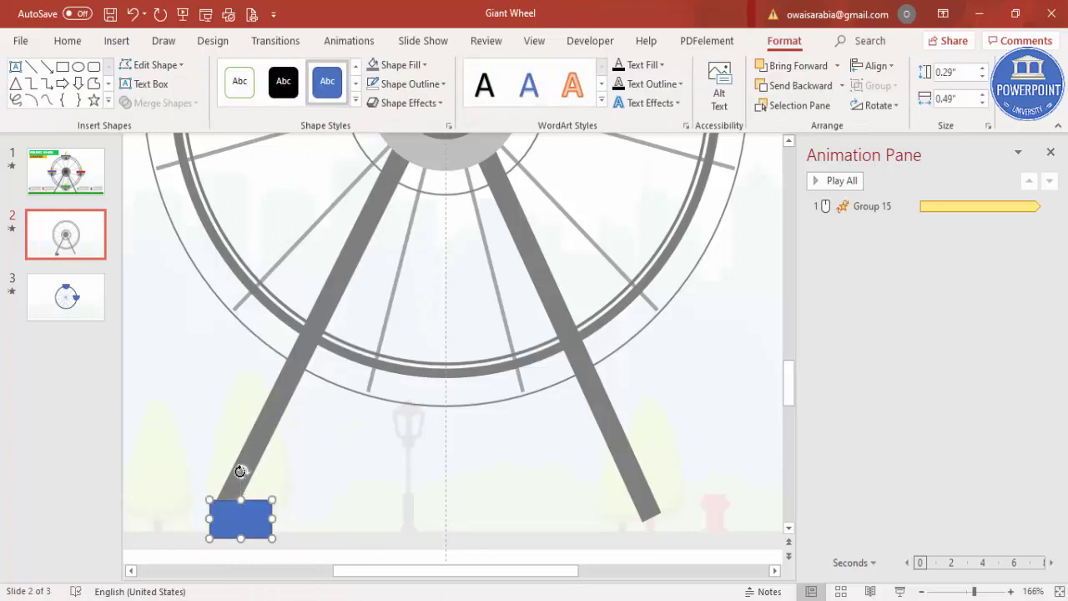
pyautogui.moveTo(225, 468); pyautogui.dragTo(223, 504)
pyautogui.hotkey('ctrl', 'z')
pyautogui.hotkey('ctrl', 'z')
pyautogui.hotkey('ctrl', 'z')
pyautogui.hotkey('ctrl', 'z')
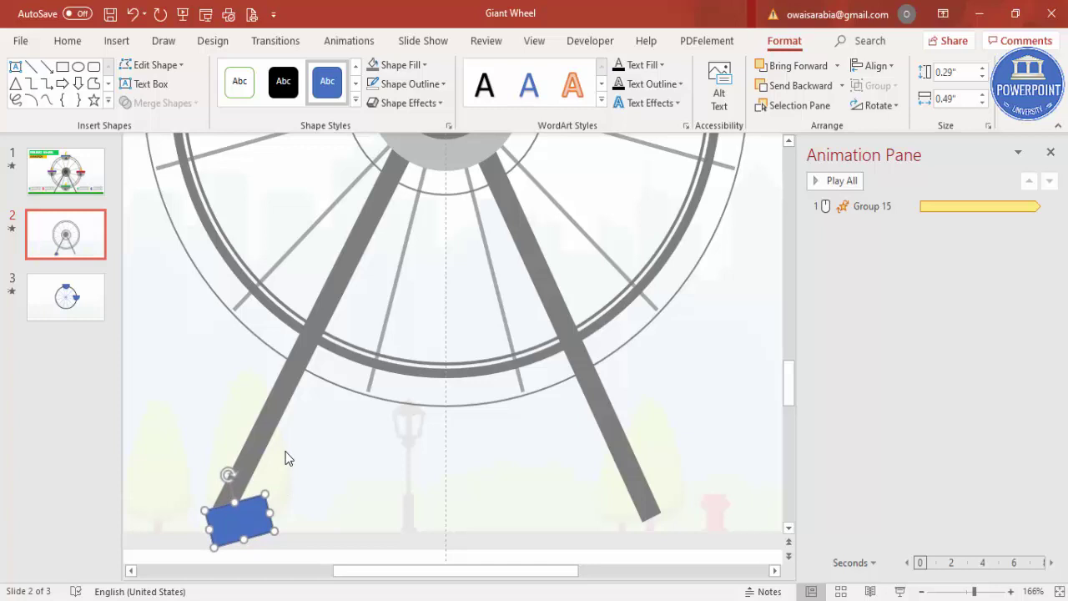
# - Copy the rectangle onto the right leg's foot and rotate it level with the ground
pyautogui.keyDown('ctrl'); pyautogui.moveTo(250, 521); pyautogui.dragTo(639, 505); pyautogui.keyUp('ctrl')
pyautogui.moveTo(632, 558); pyautogui.dragTo(645, 531)
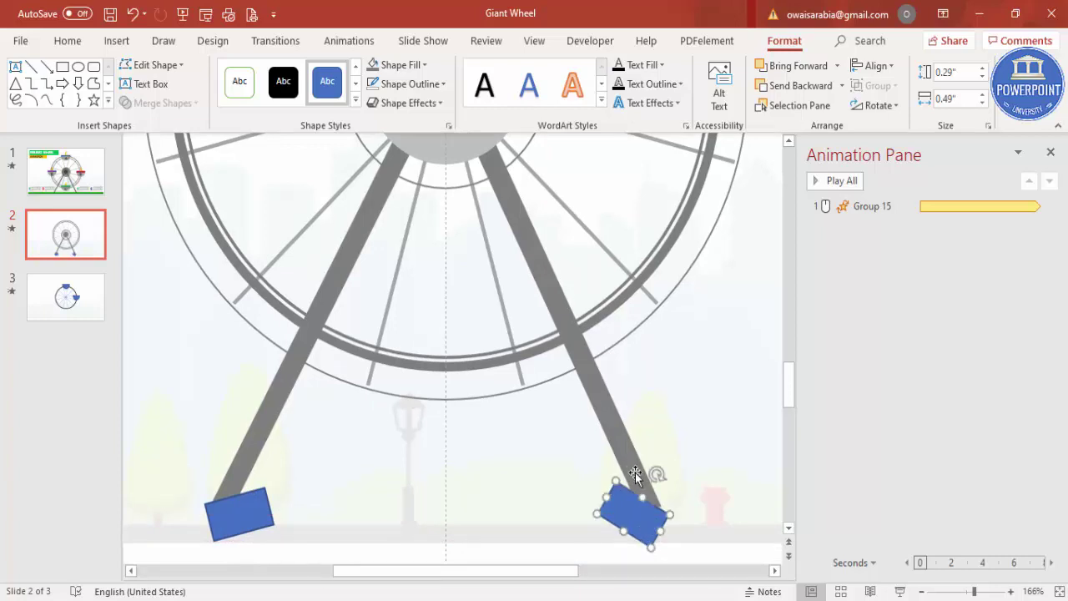
pyautogui.moveTo(657, 475); pyautogui.dragTo(643, 490)
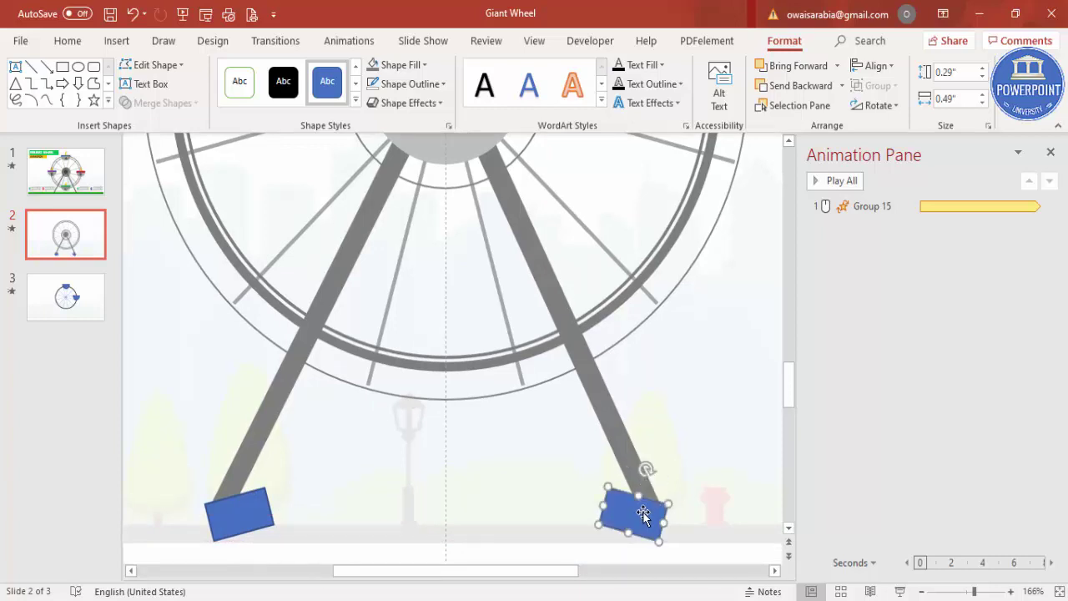
pyautogui.click(644, 515)
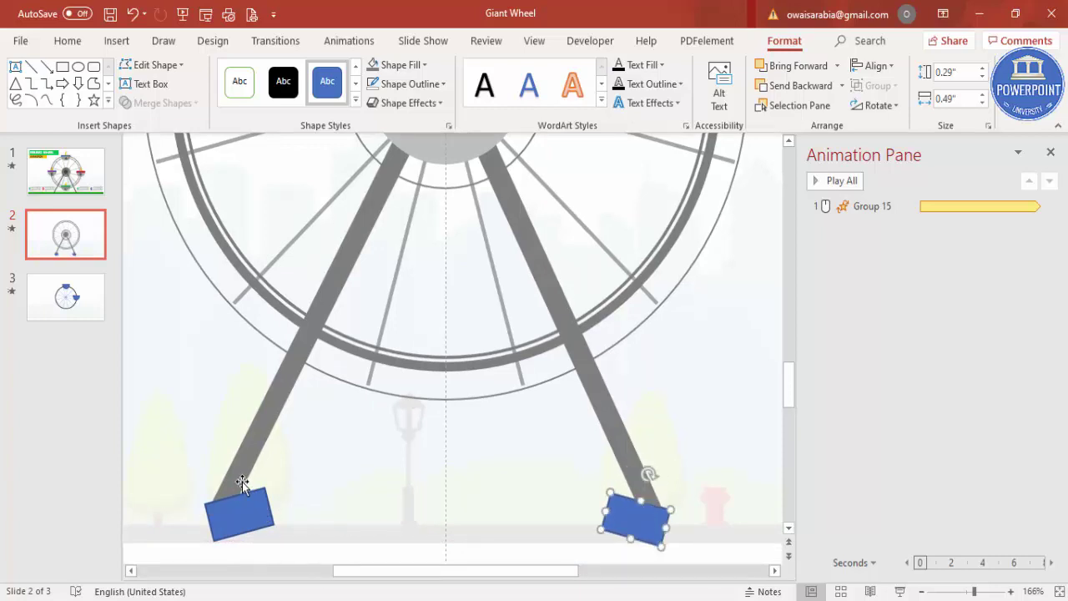
pyautogui.click(249, 466)
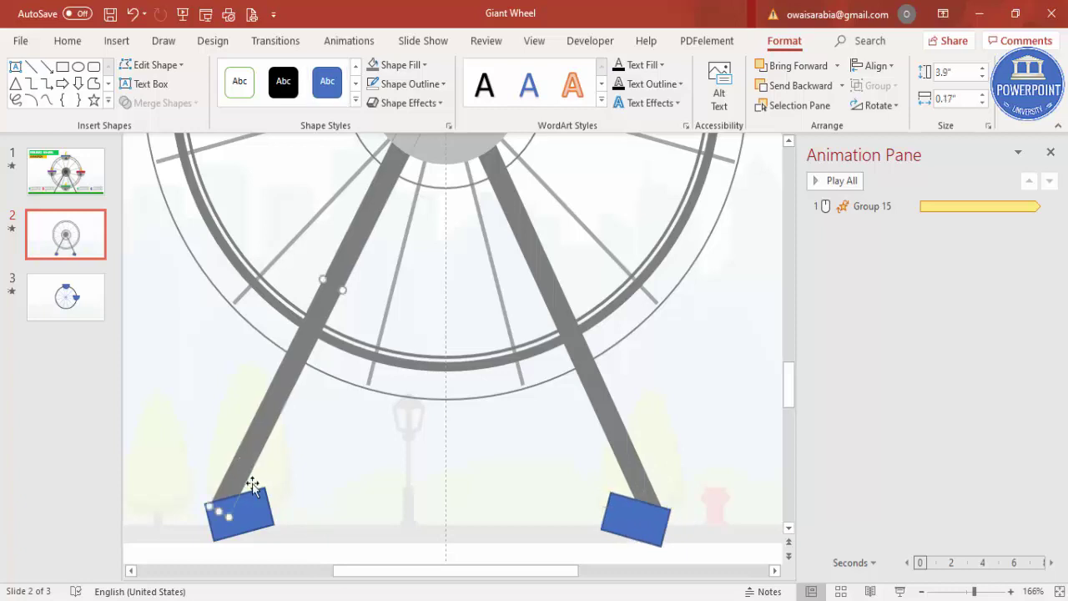
# - Subtract the blue rectangle from the left leg to flatten its end
pyautogui.keyDown('shift'); pyautogui.click(260, 518); pyautogui.keyUp('shift')
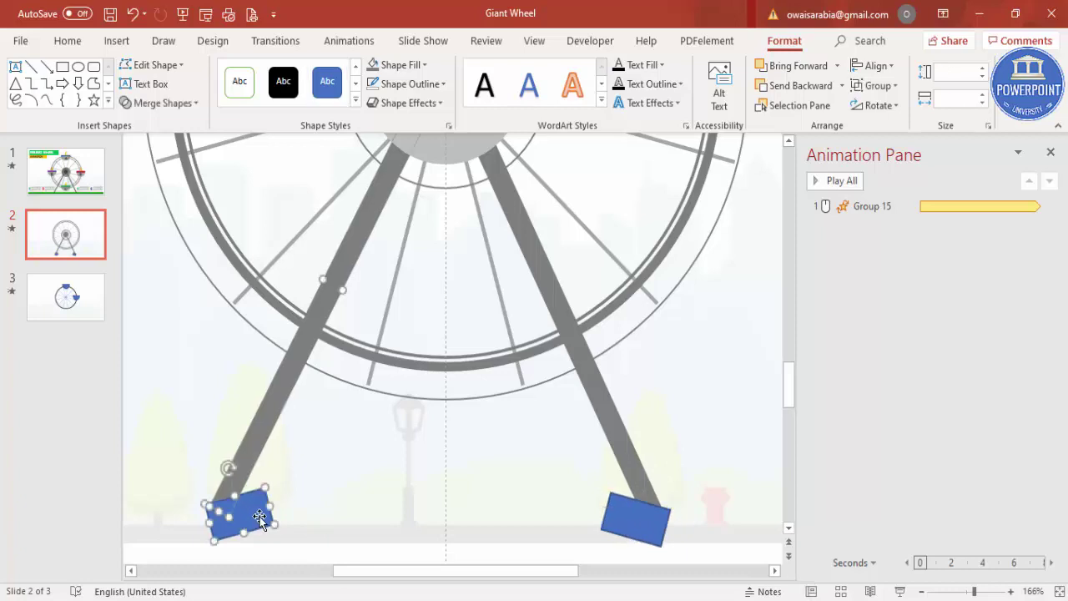
pyautogui.click(180, 105)
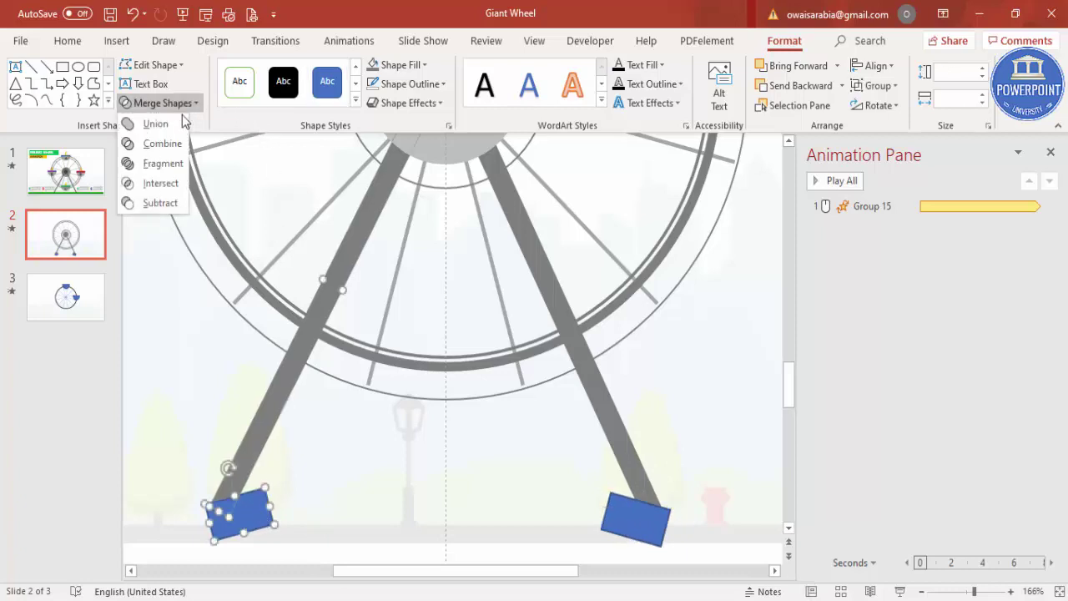
pyautogui.click(177, 202)
# - Subtract the blue rectangle from the right leg to flatten its end
pyautogui.click(636, 475)
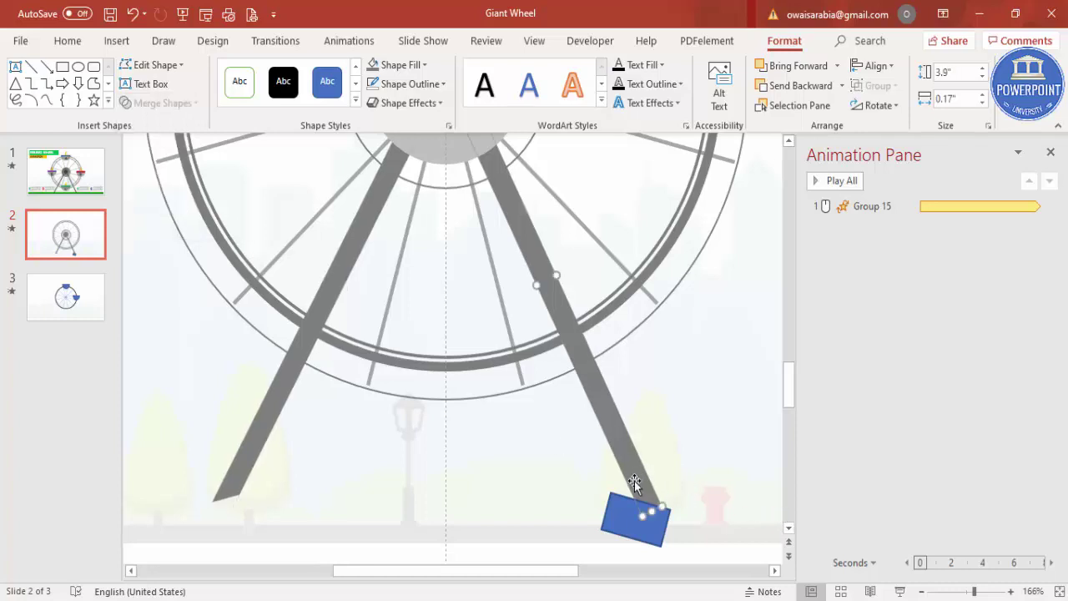
pyautogui.keyDown('shift'); pyautogui.click(631, 523); pyautogui.keyUp('shift')
pyautogui.click(160, 107)
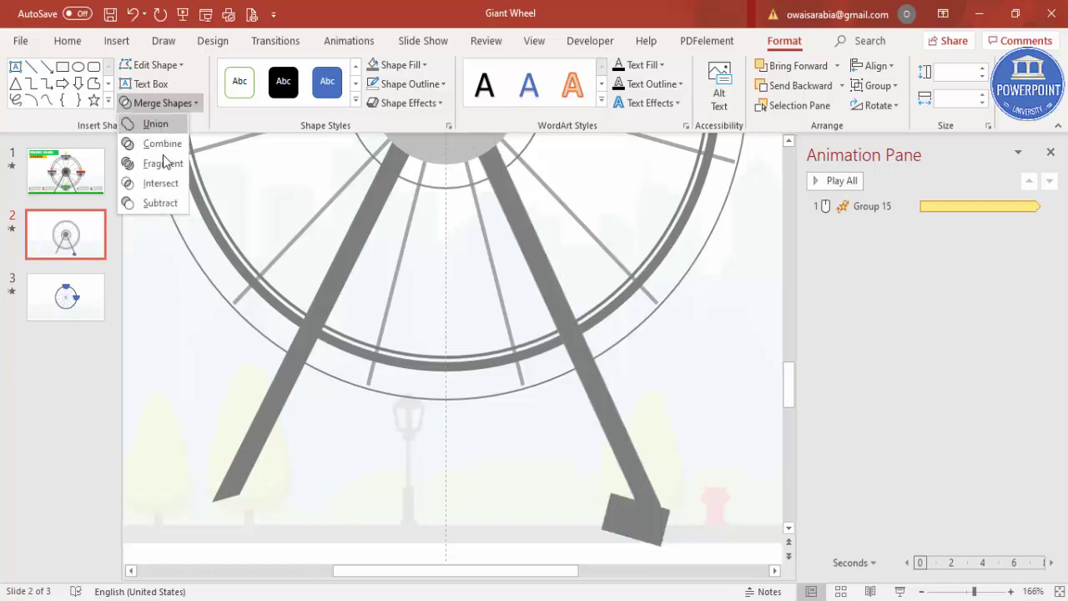
pyautogui.click(160, 203)
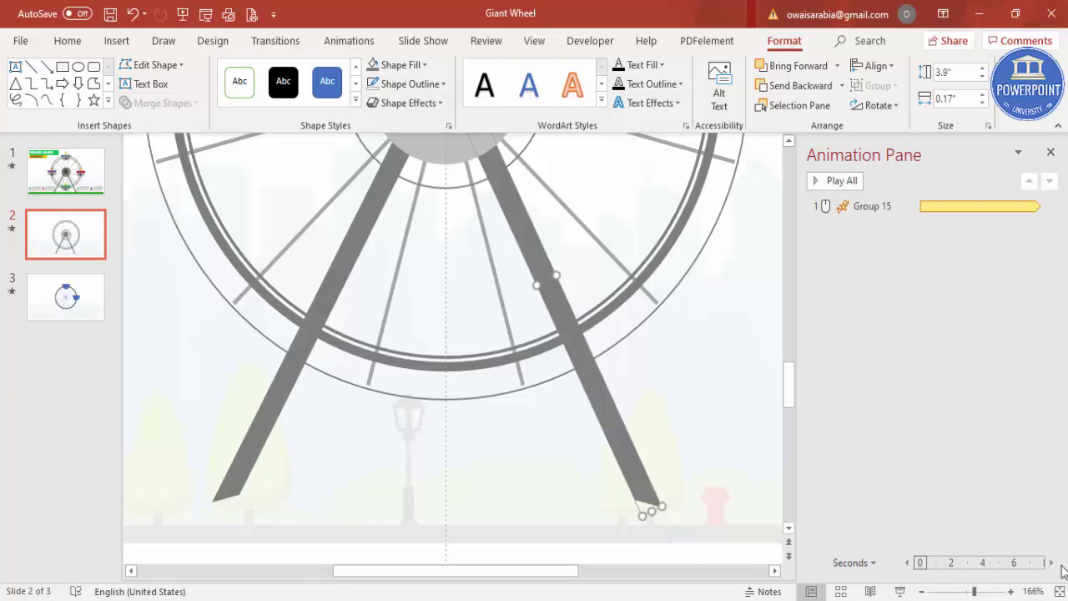